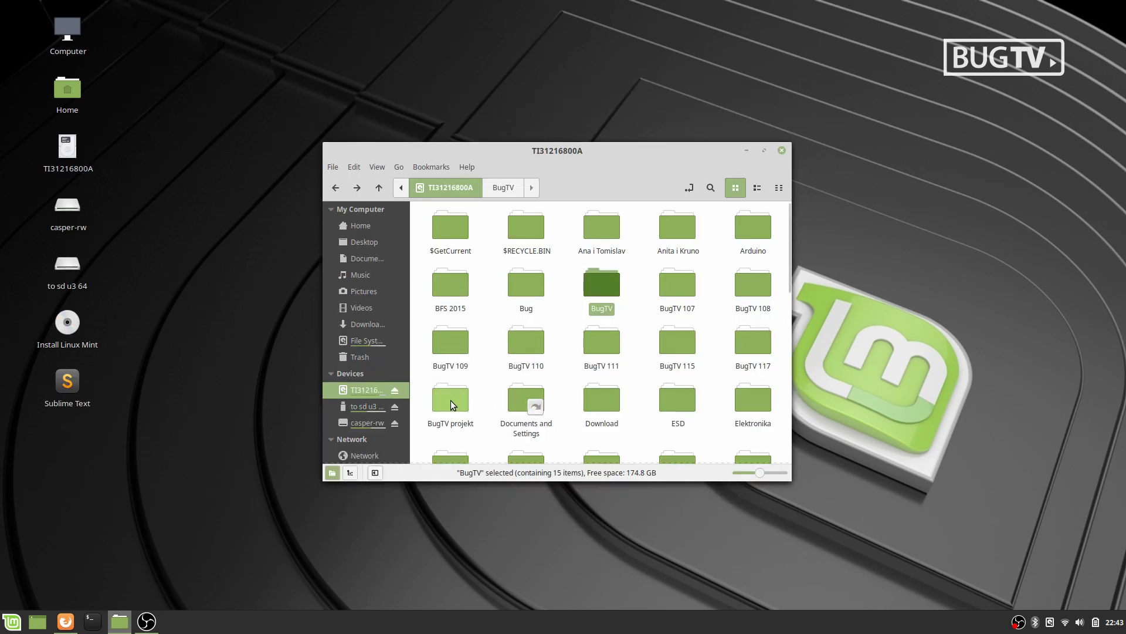
Step: Open the BugTV projekt folder on the TI31216800A drive
double_click(450, 400)
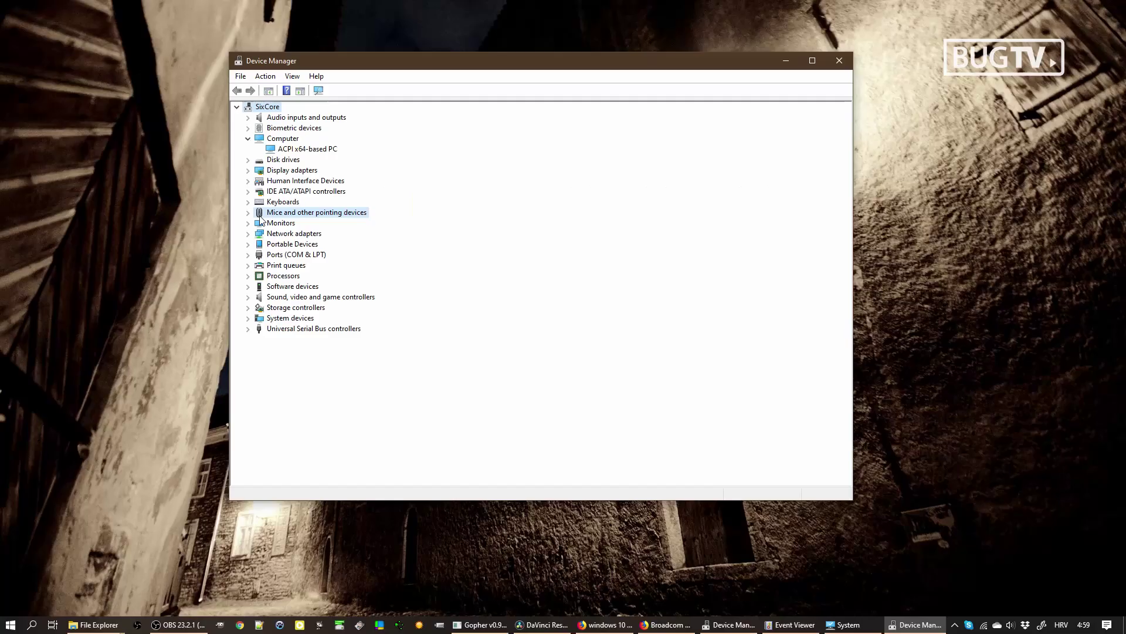
Step: In Device Manager, expand the mice and other pointing devices, monitors and network adapters categories
click(248, 213)
click(248, 266)
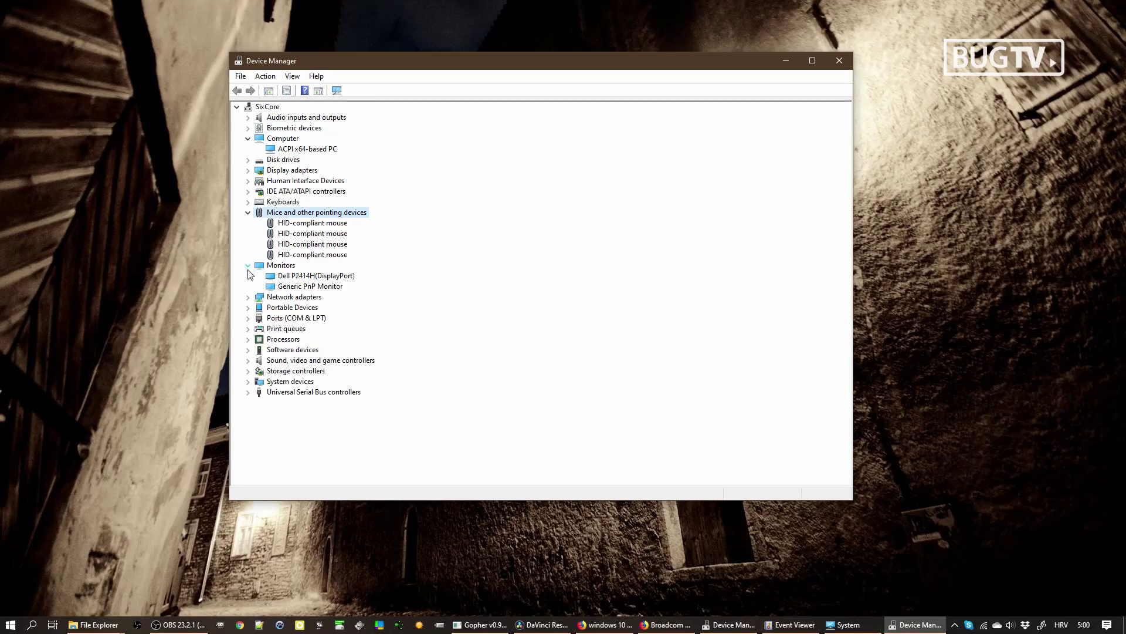
click(249, 297)
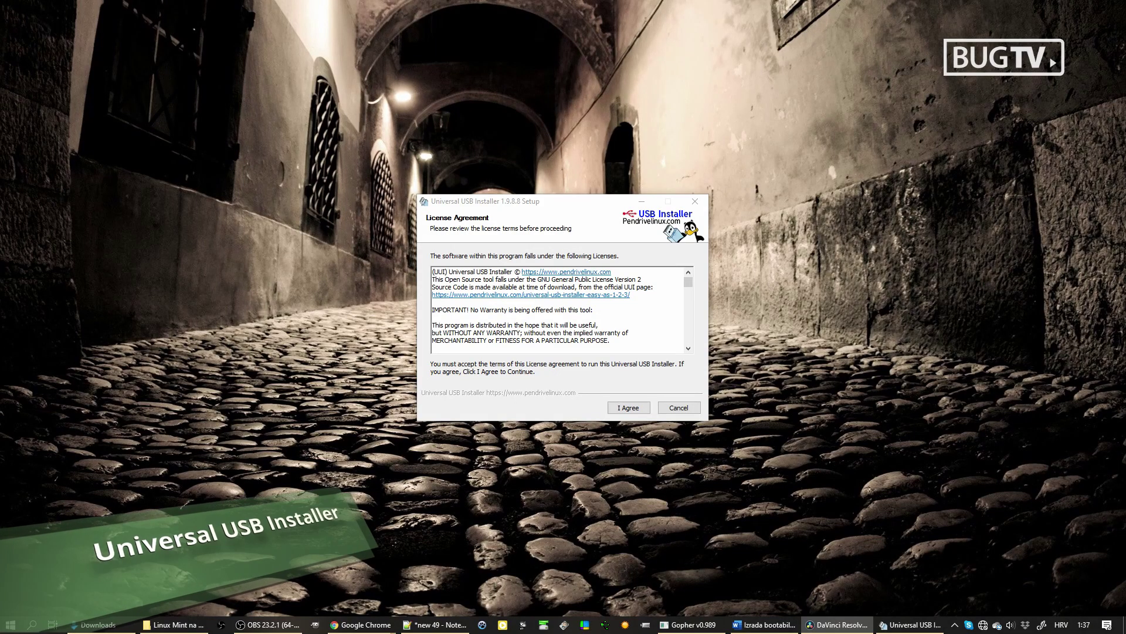
Step: Accept the Universal USB Installer licence agreement and select Linux Mint as the distribution
click(498, 393)
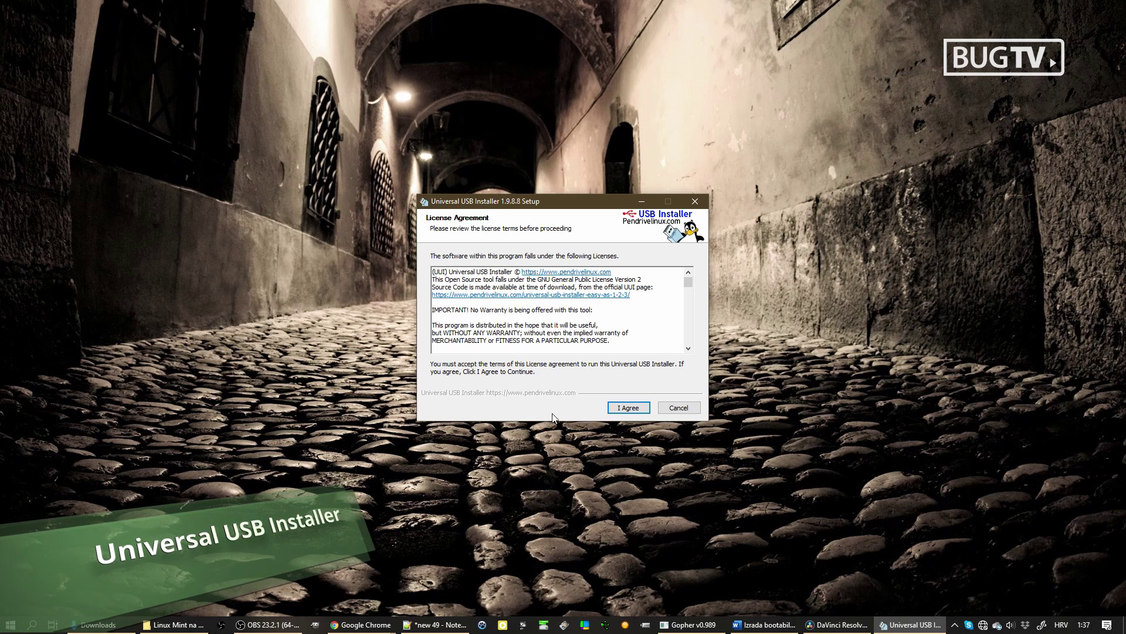
click(628, 407)
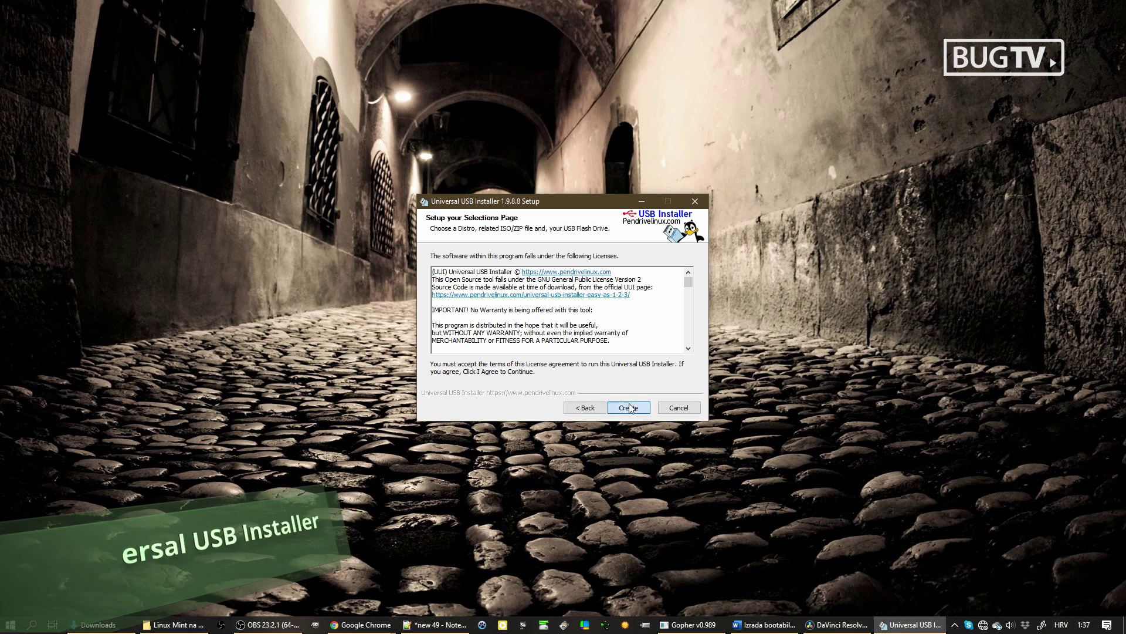
click(537, 271)
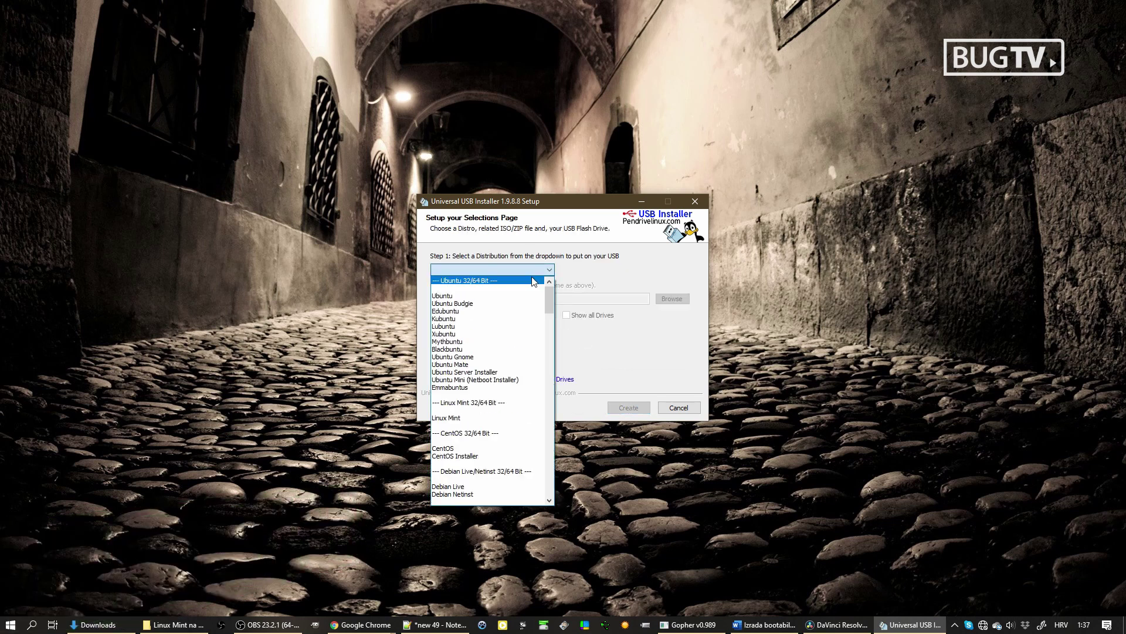
drag(551, 305, 555, 315)
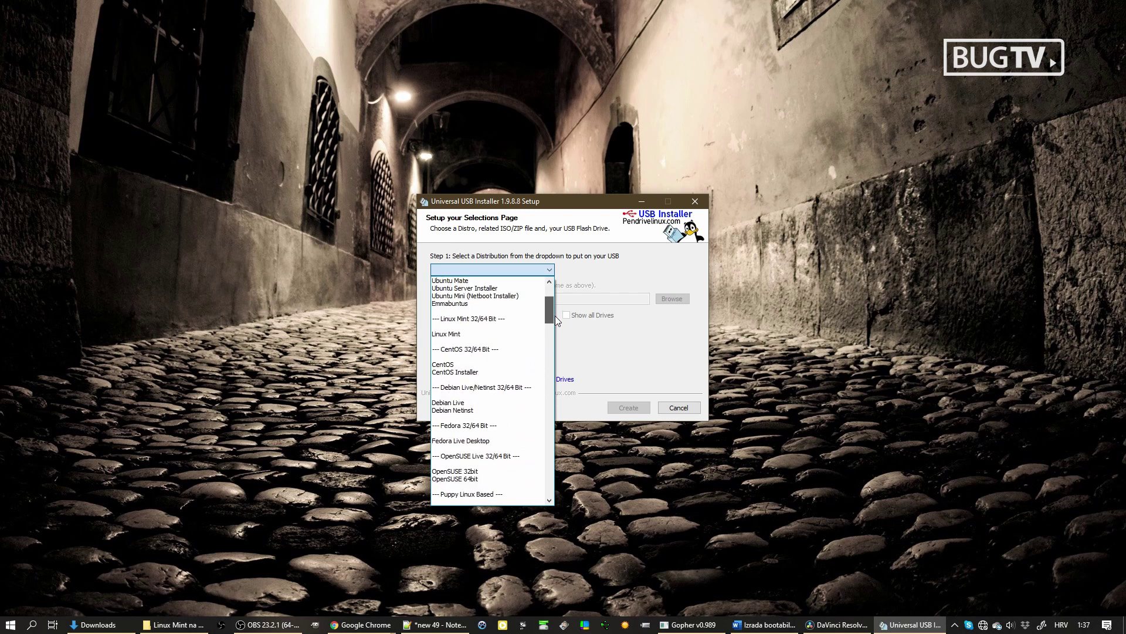
click(496, 336)
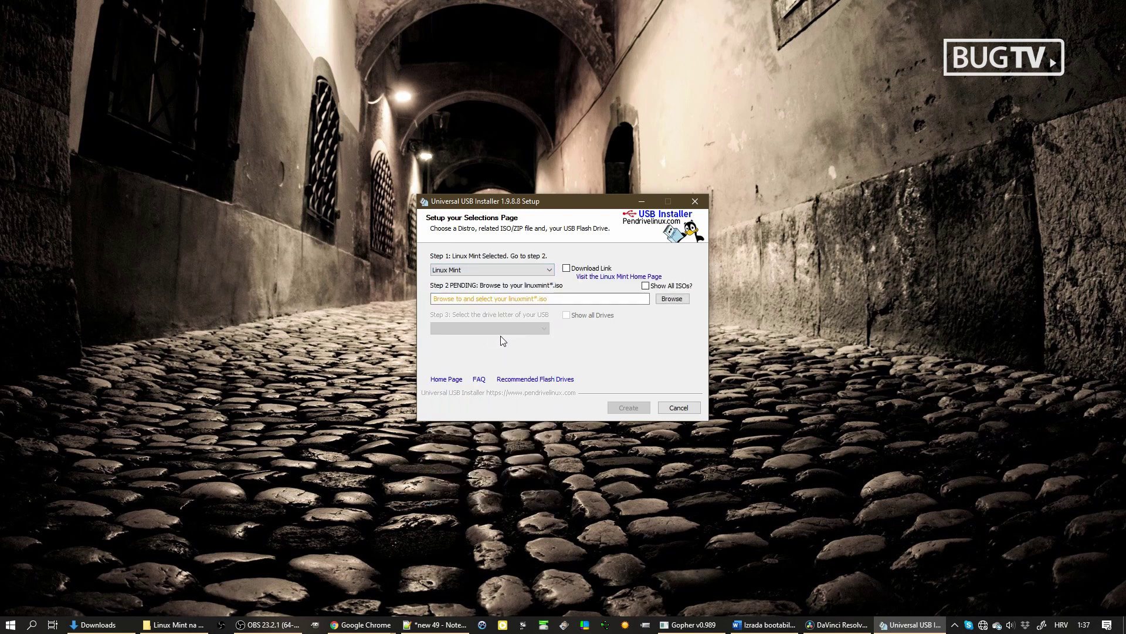
Step: Launch the Linux Mint download link and browse the download mirrors for the 64-bit Cinnamon edition
click(567, 270)
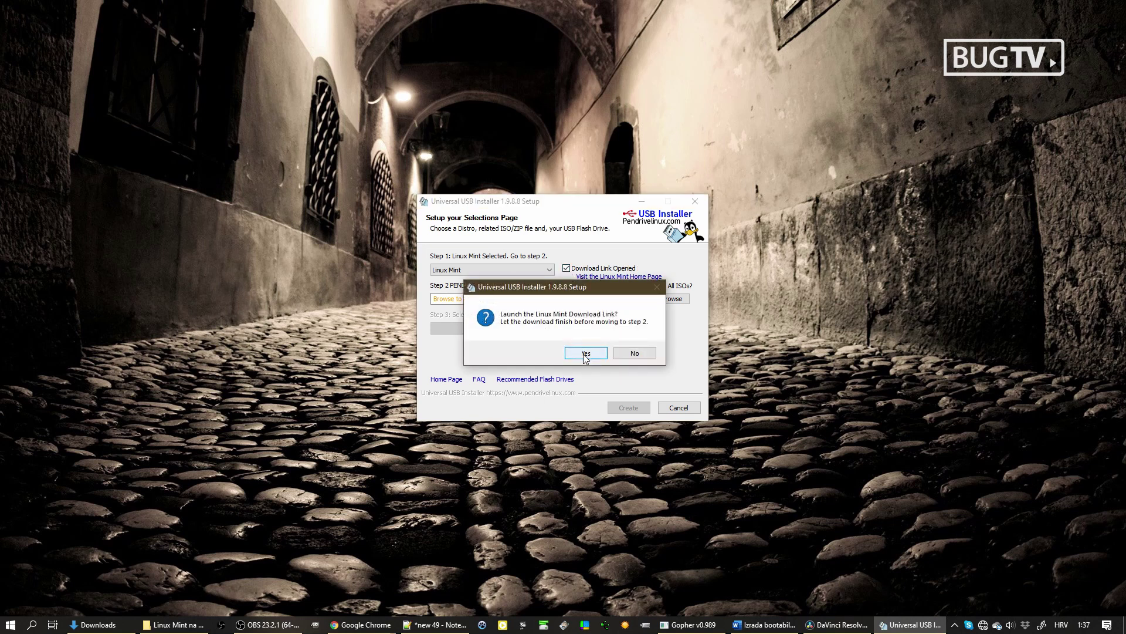
click(585, 354)
click(601, 280)
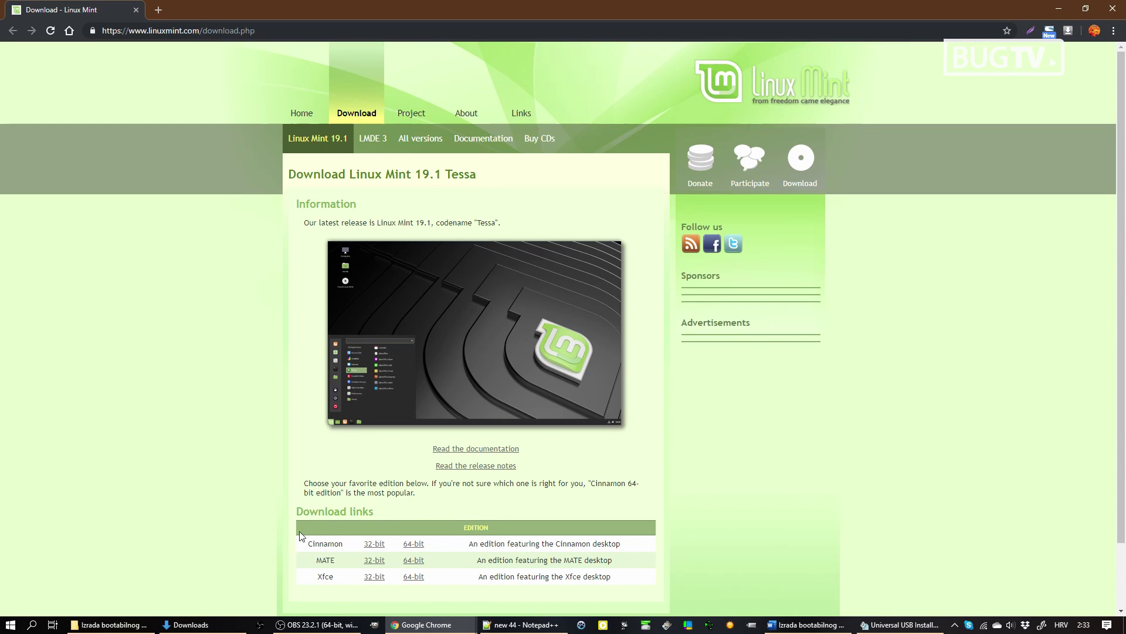
click(409, 546)
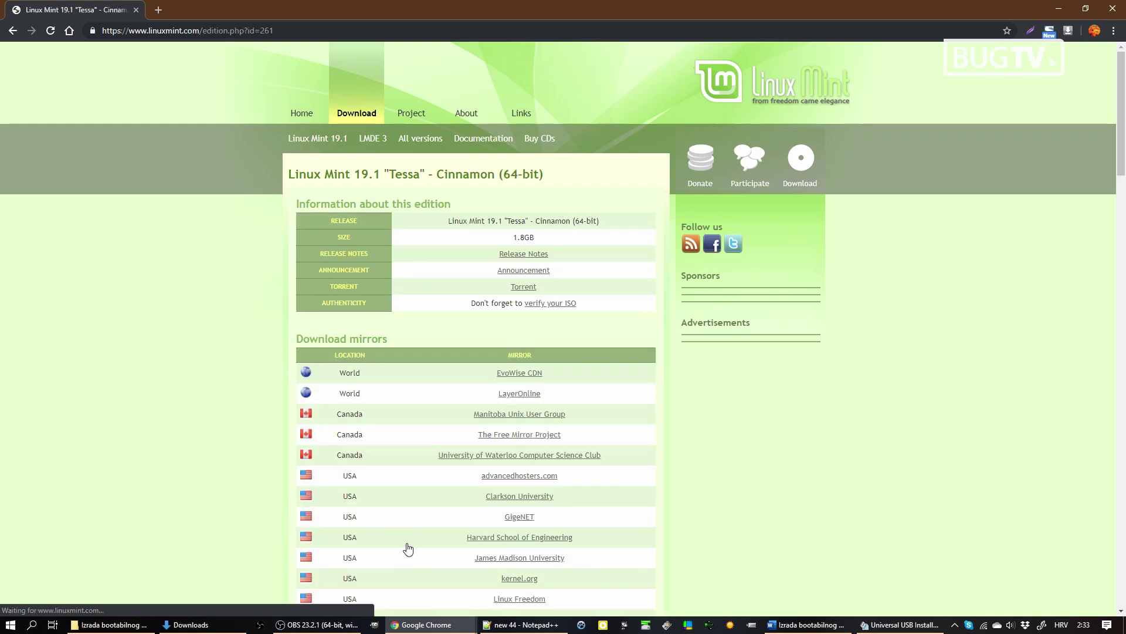
scroll(409, 548, down, 16)
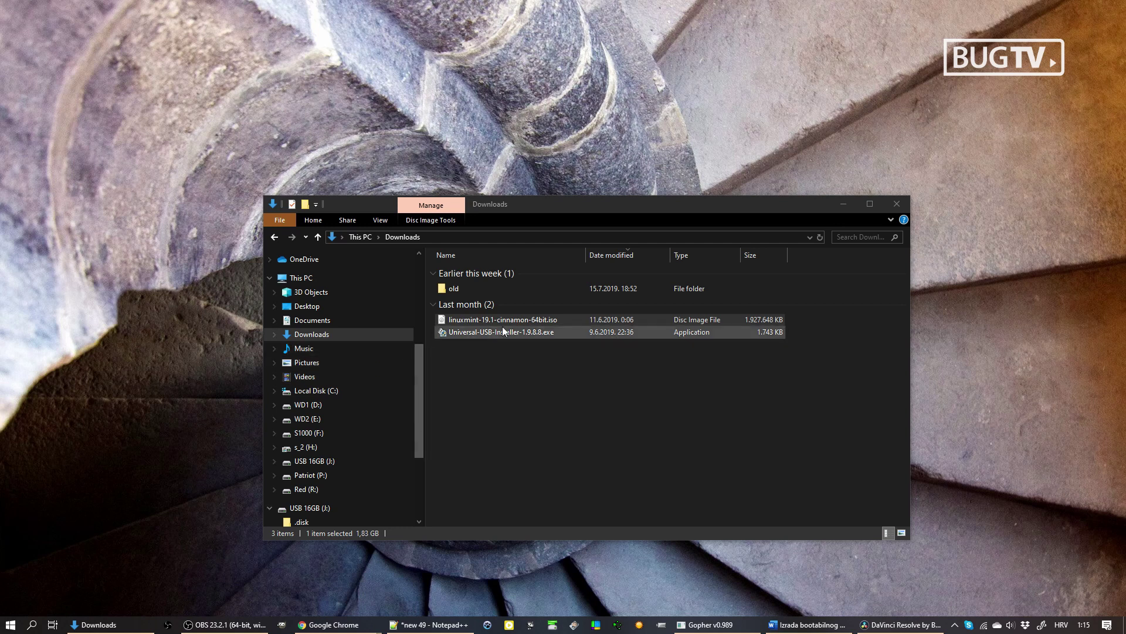
Step: Open linuxmint-19.1-cinnamon-64bit.iso from Downloads as a 7-Zip archive and move the archive window aside
click(534, 317)
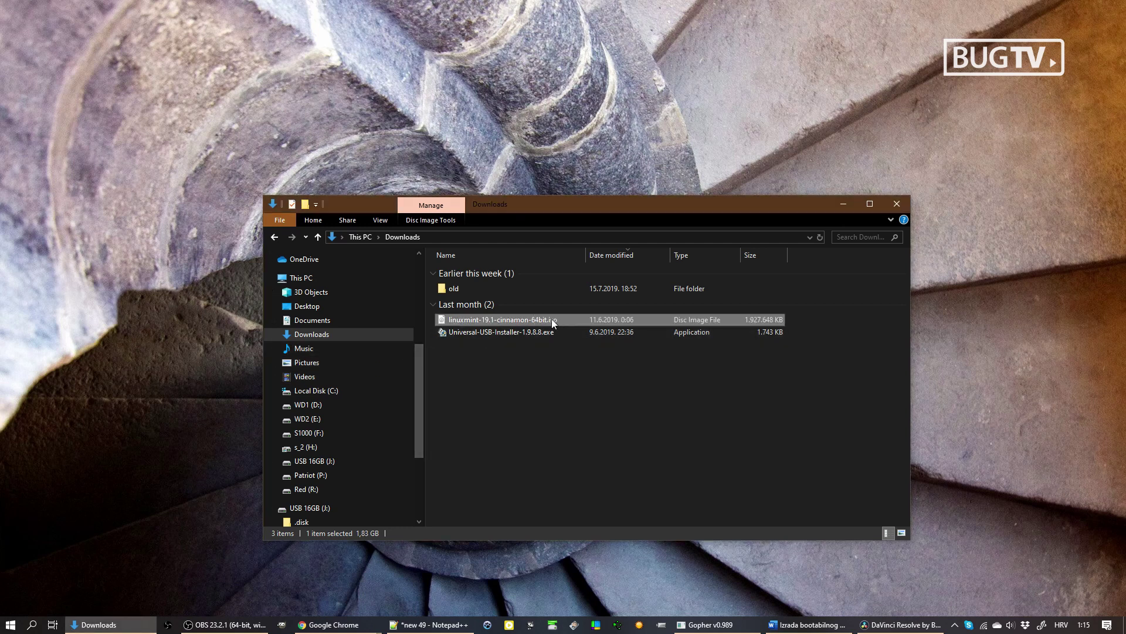
right_click(550, 320)
mouse_move(616, 370)
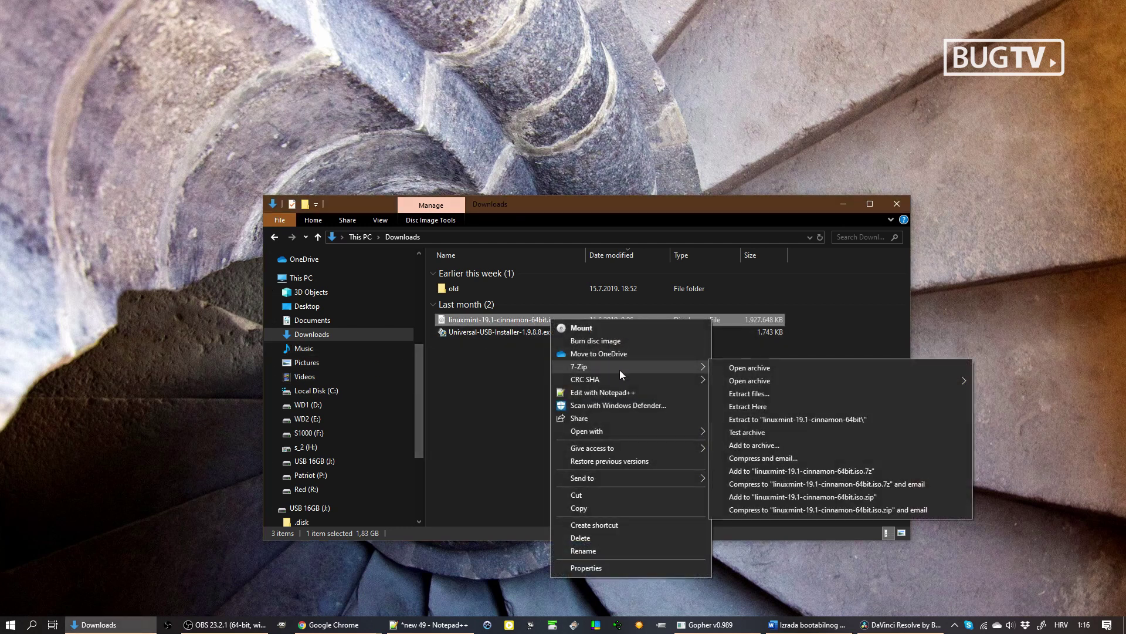
click(756, 372)
drag(670, 191, 782, 322)
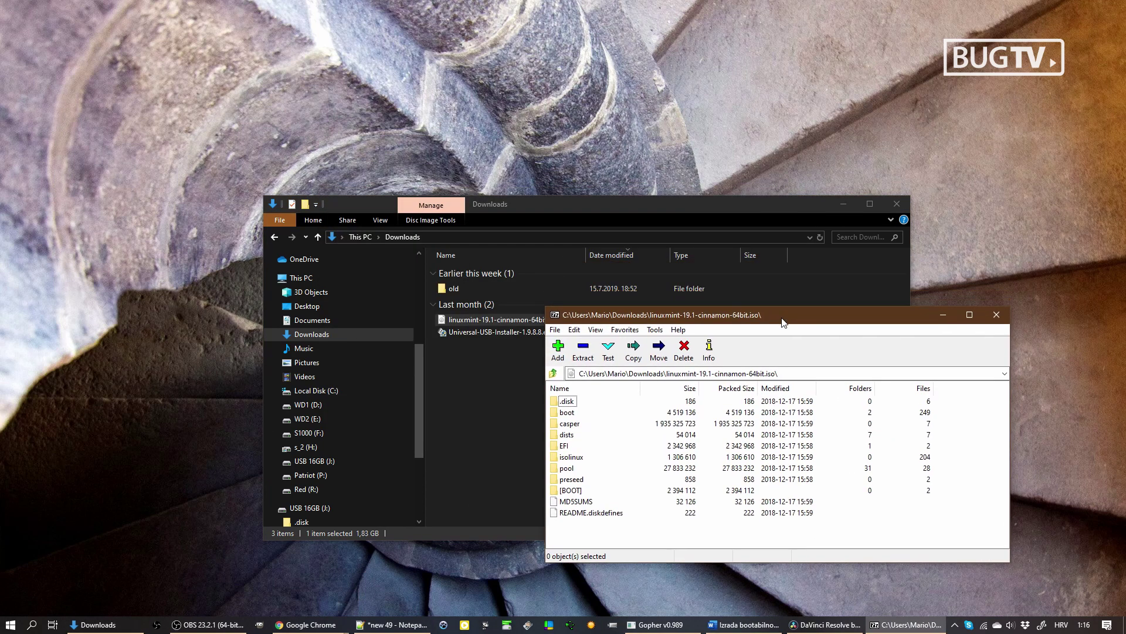
Step: Choose to burn the linuxmint-19.1-cinnamon-64bit.iso disc image from the Downloads folder
right_click(519, 317)
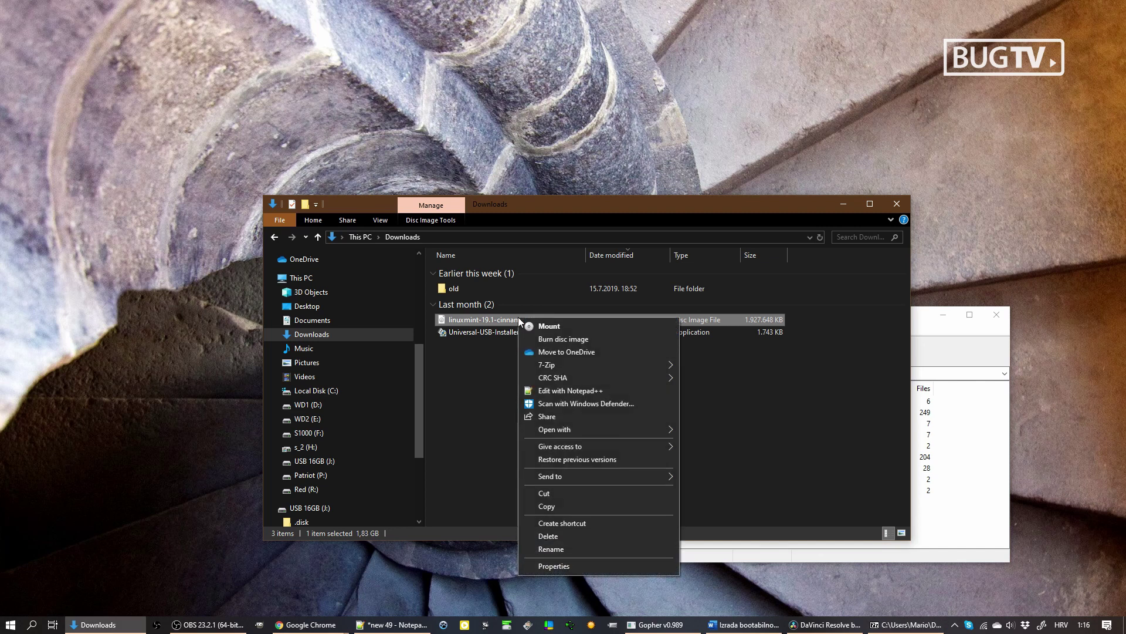
click(599, 339)
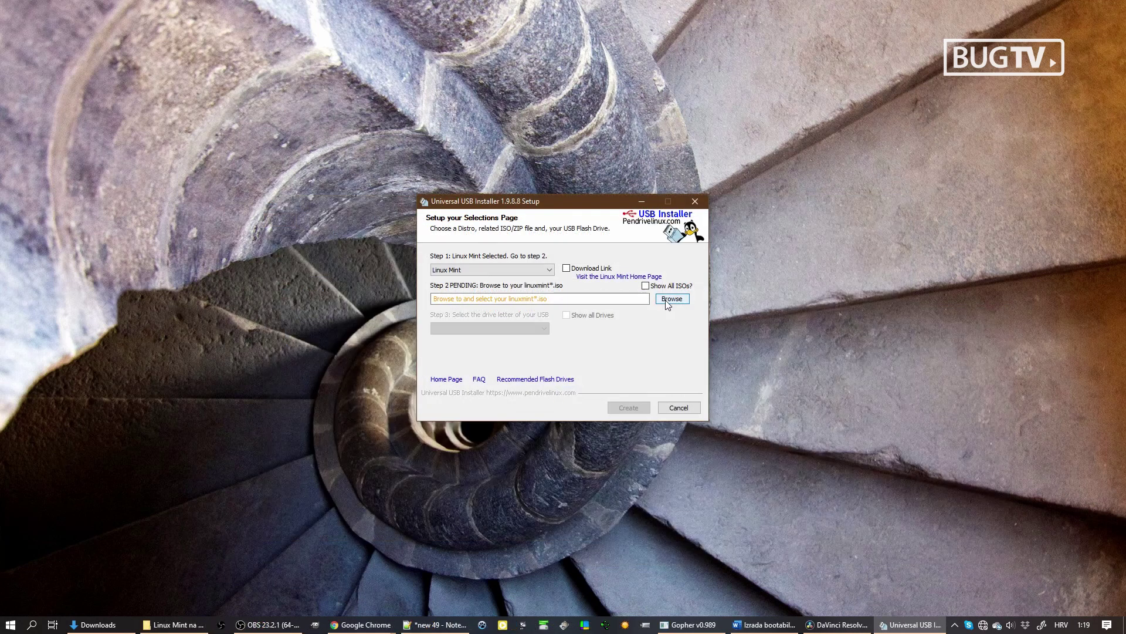
Step: In Universal USB Installer, select linuxmint-19.1-cinnamon-64bit.iso as the source and the 16 GB USB drive J: as the target
click(666, 301)
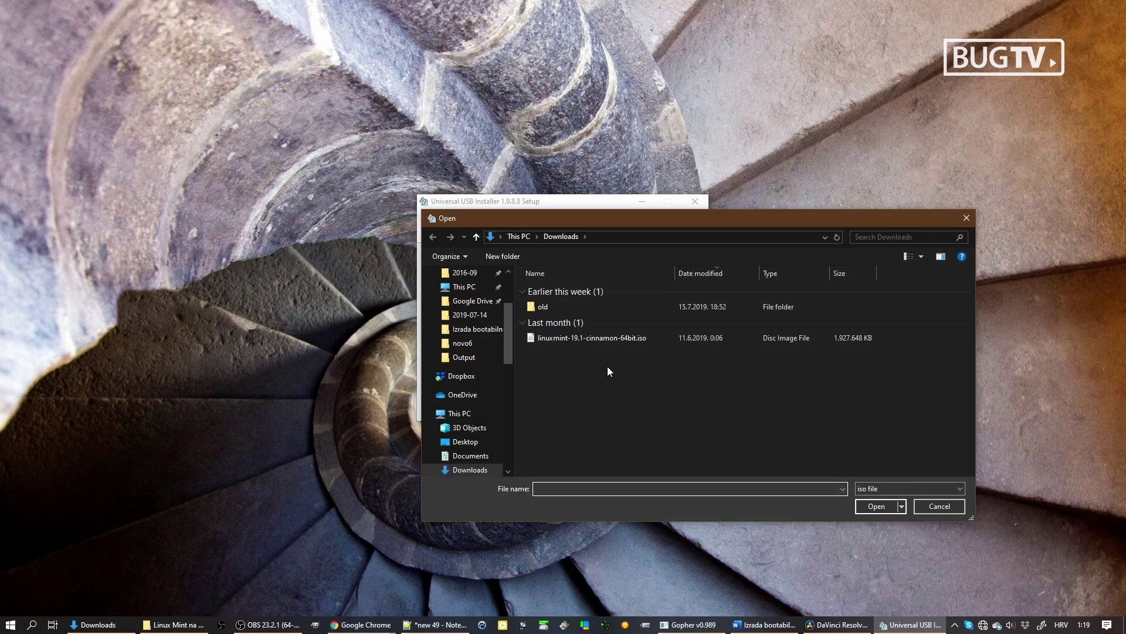
double_click(596, 335)
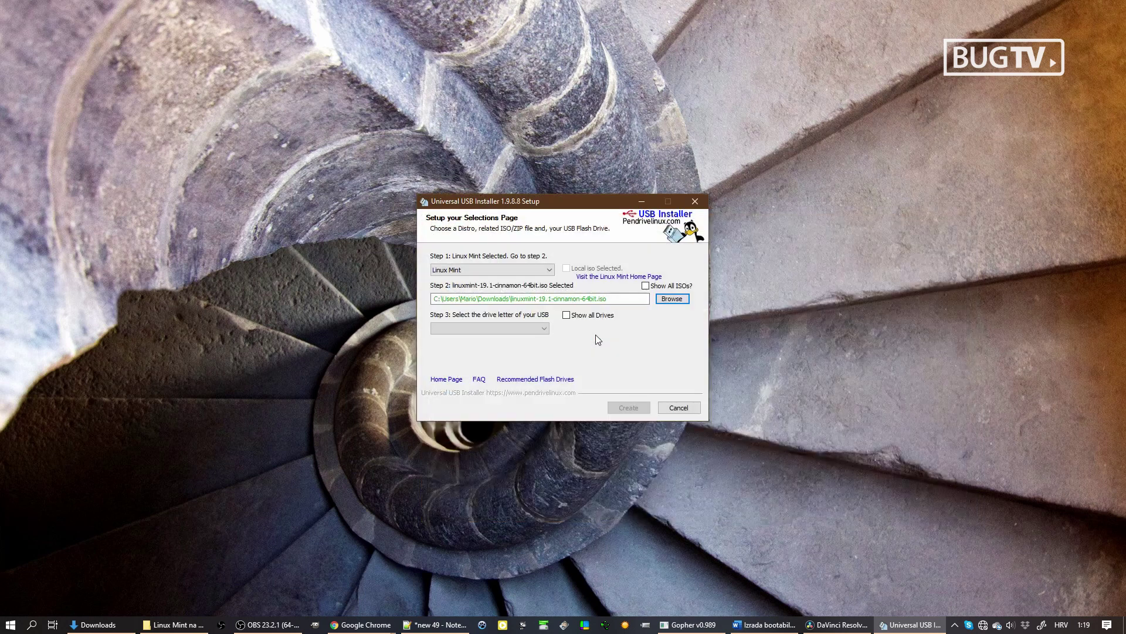
click(543, 328)
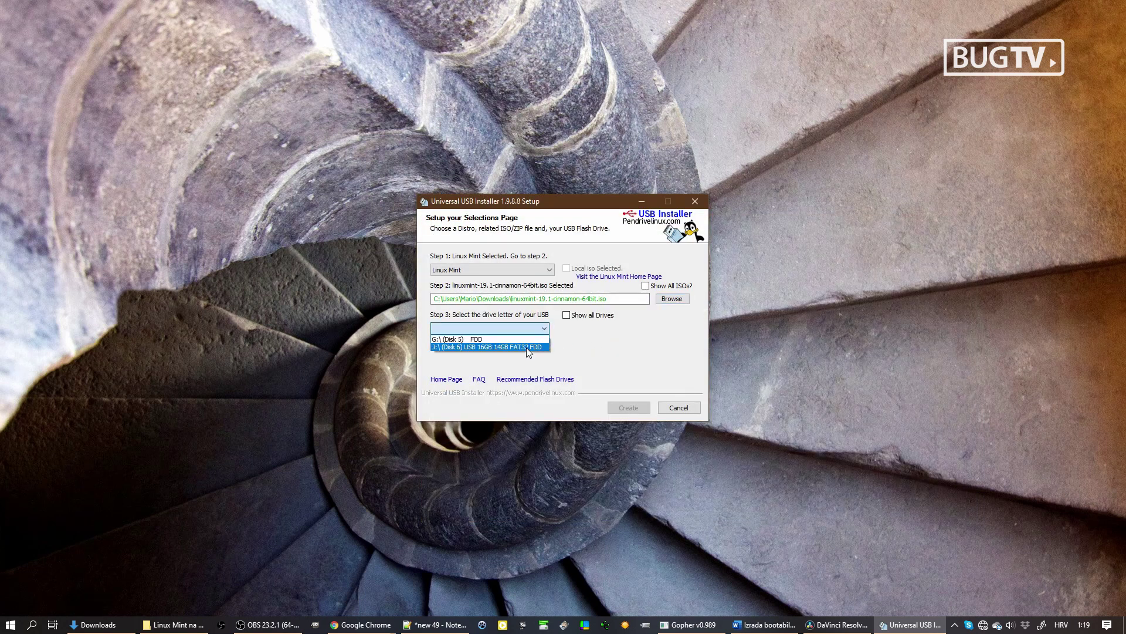
click(527, 348)
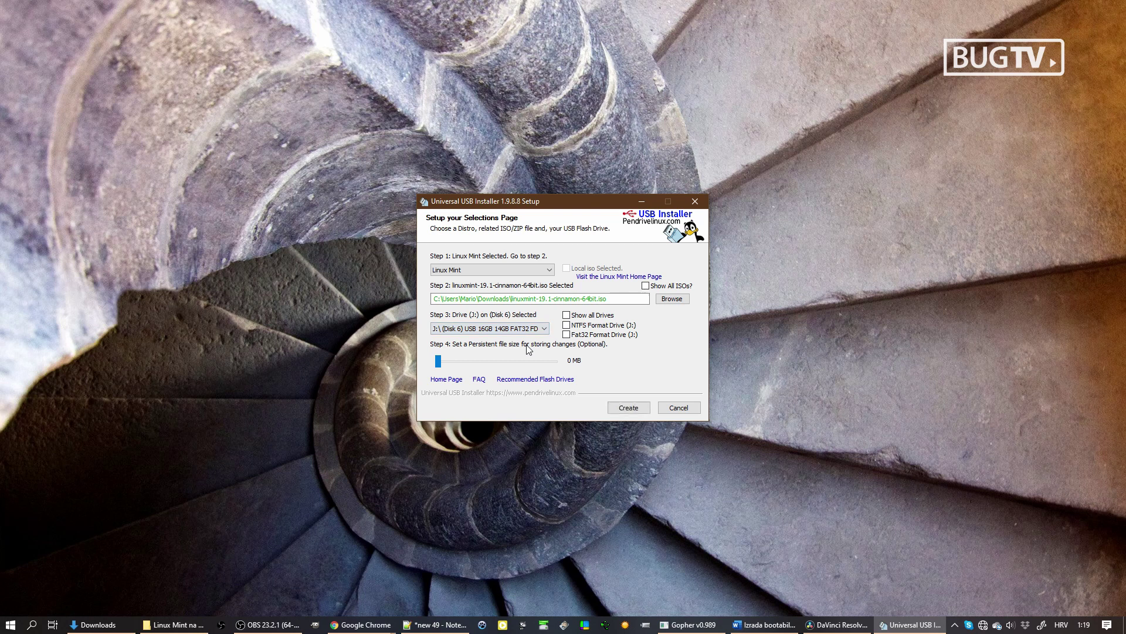
Step: Set the persistent file size to 3288 MB and enable Fat32 formatting of drive J:
drag(437, 360, 531, 361)
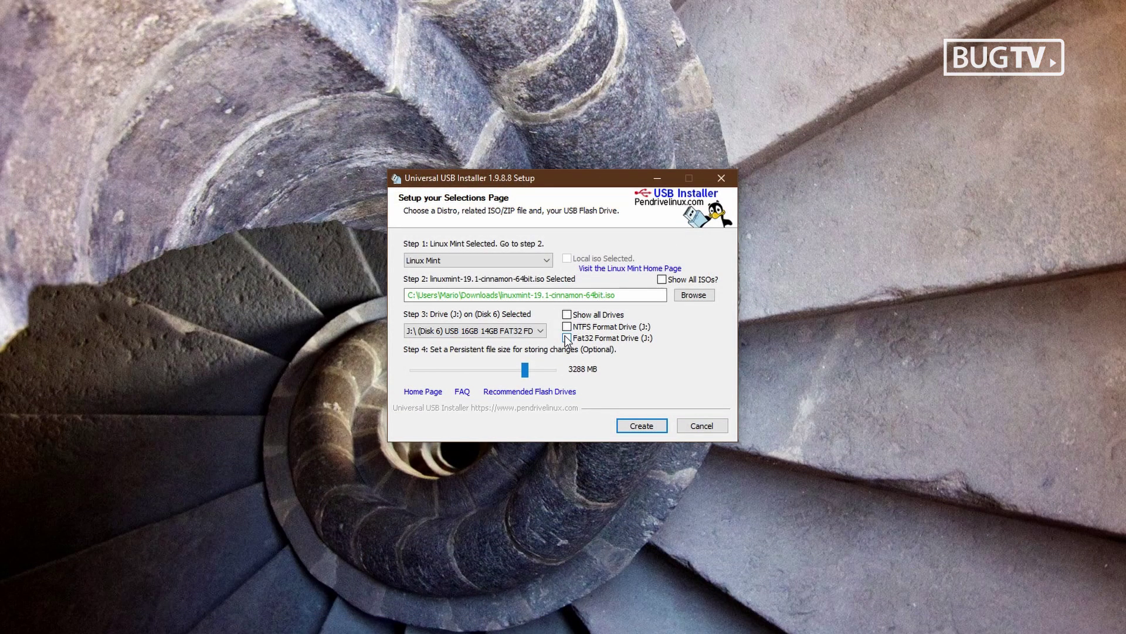
click(567, 338)
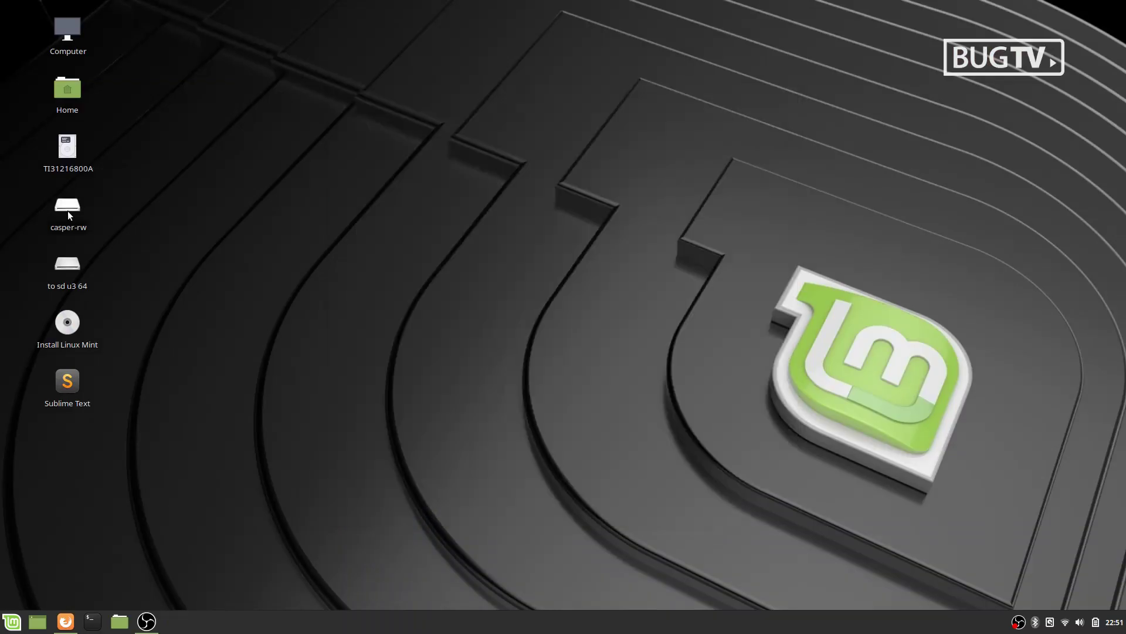
Step: On the Linux Mint desktop, open the casper-rw volume and browse to upper/home/mint/Desktop
double_click(68, 210)
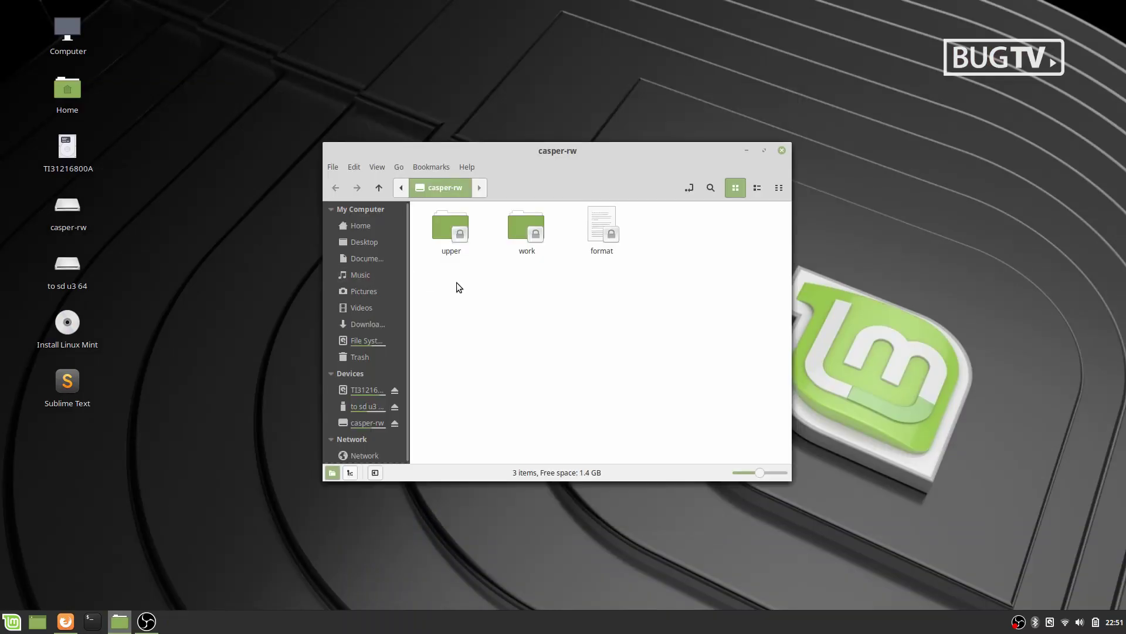
double_click(451, 235)
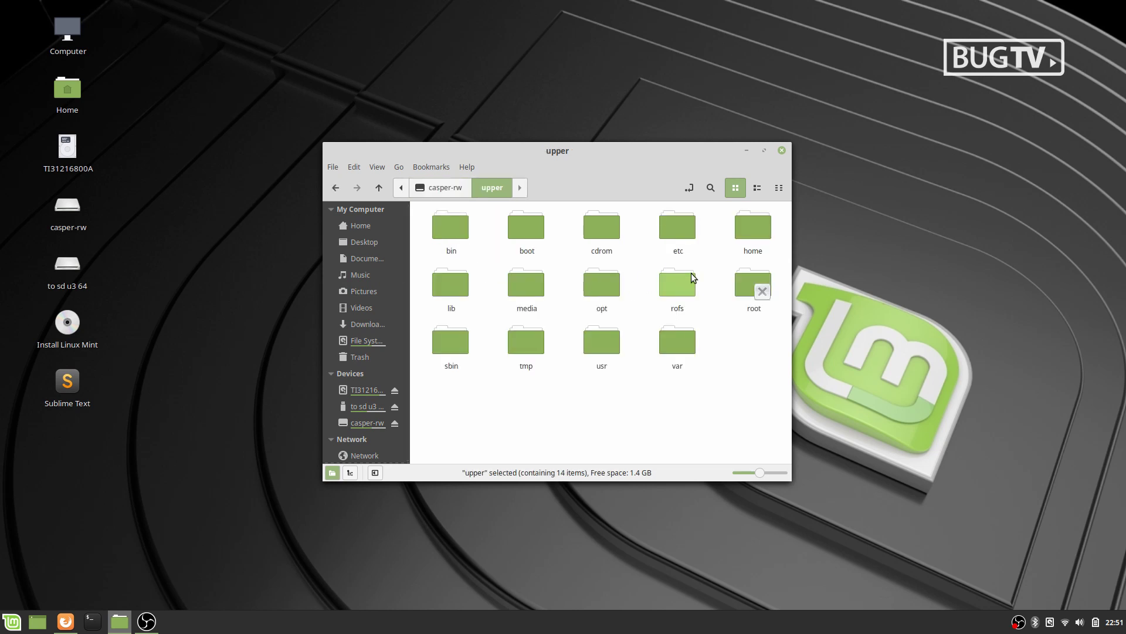
click(741, 228)
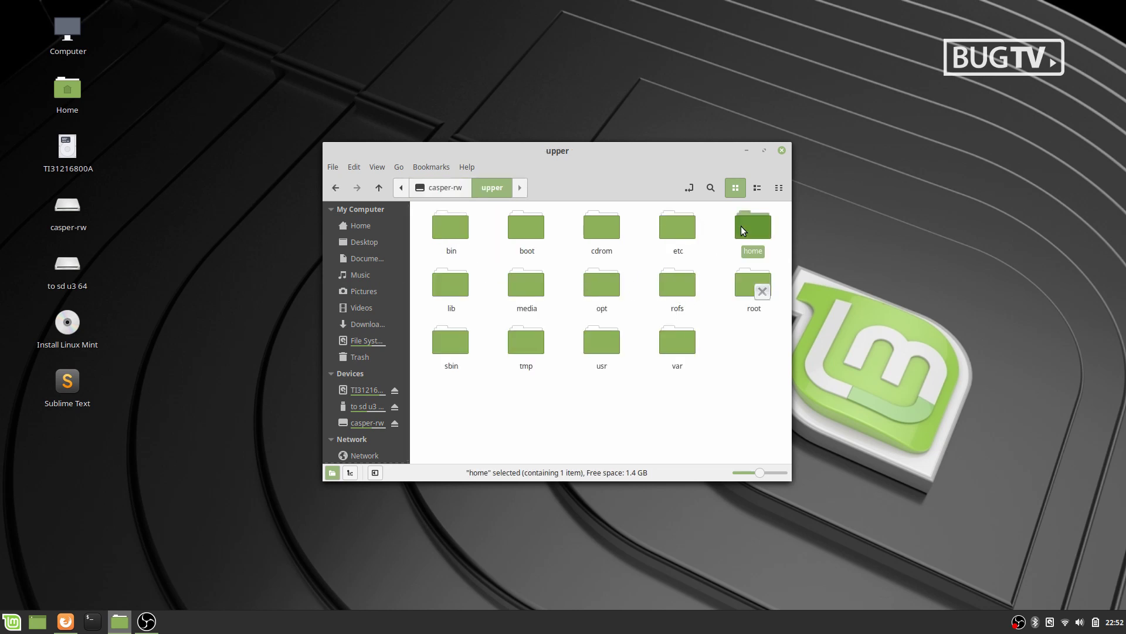
double_click(741, 229)
double_click(455, 230)
double_click(445, 227)
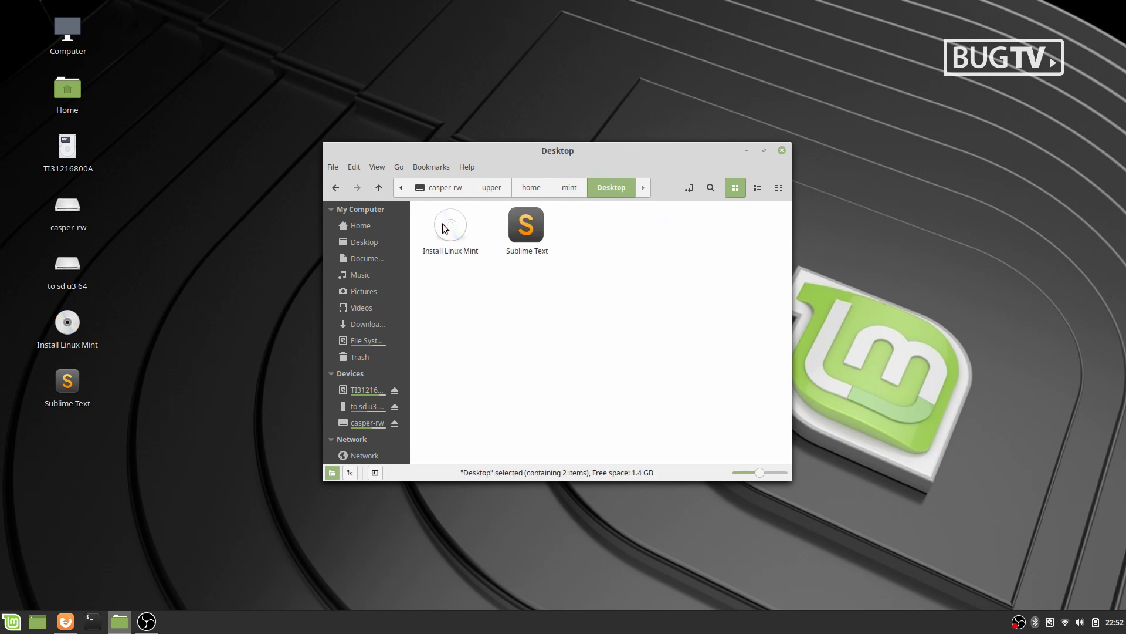
Step: Create an empty document named "Novi dokument" on the desktop and locate it in the casper-rw Desktop folder
right_click(186, 104)
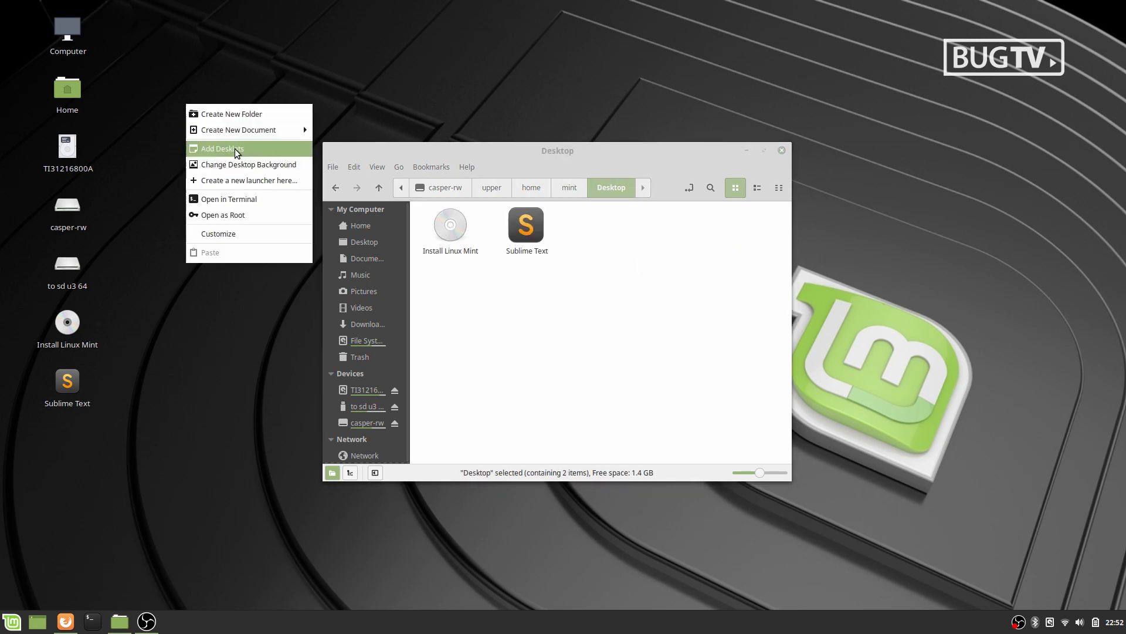
mouse_move(252, 132)
click(378, 148)
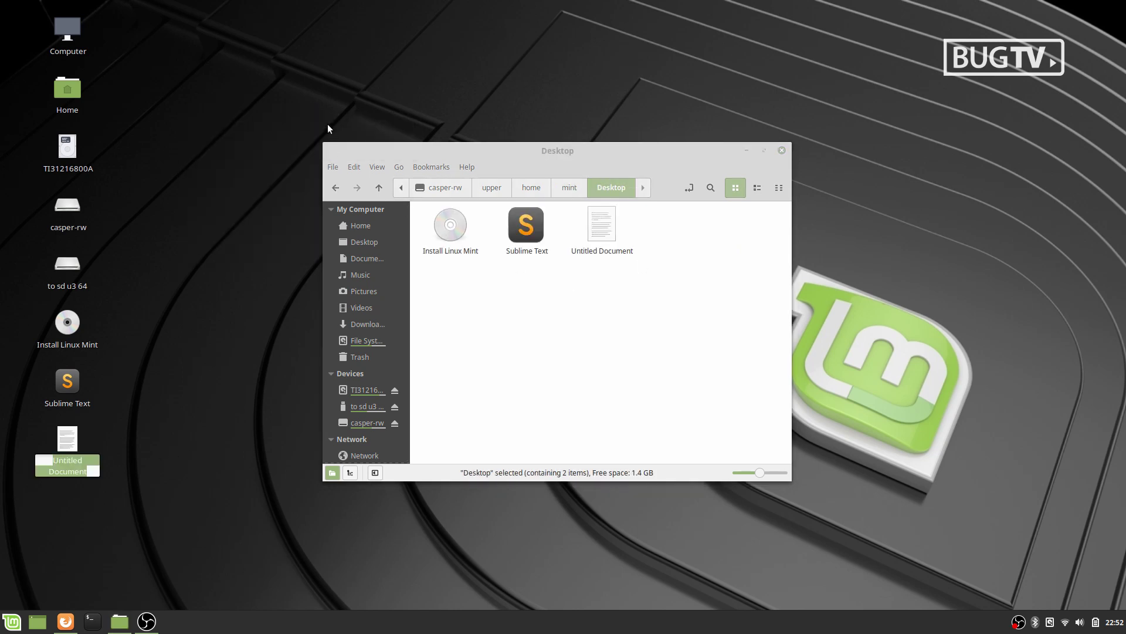
text(Novi dokument)
key(Return)
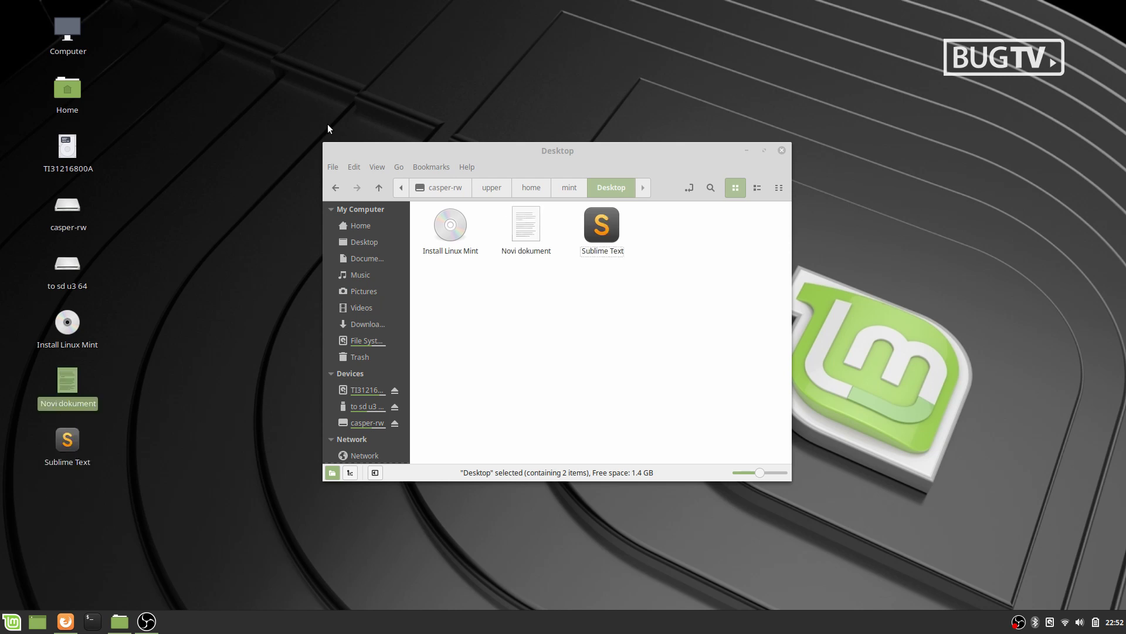
click(533, 230)
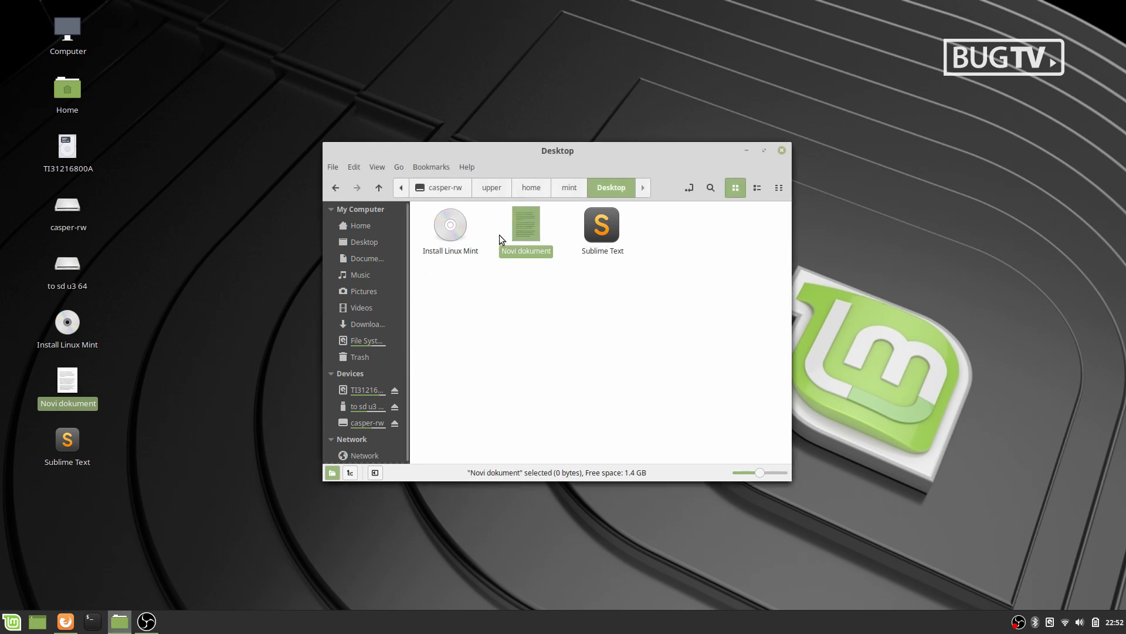
click(140, 382)
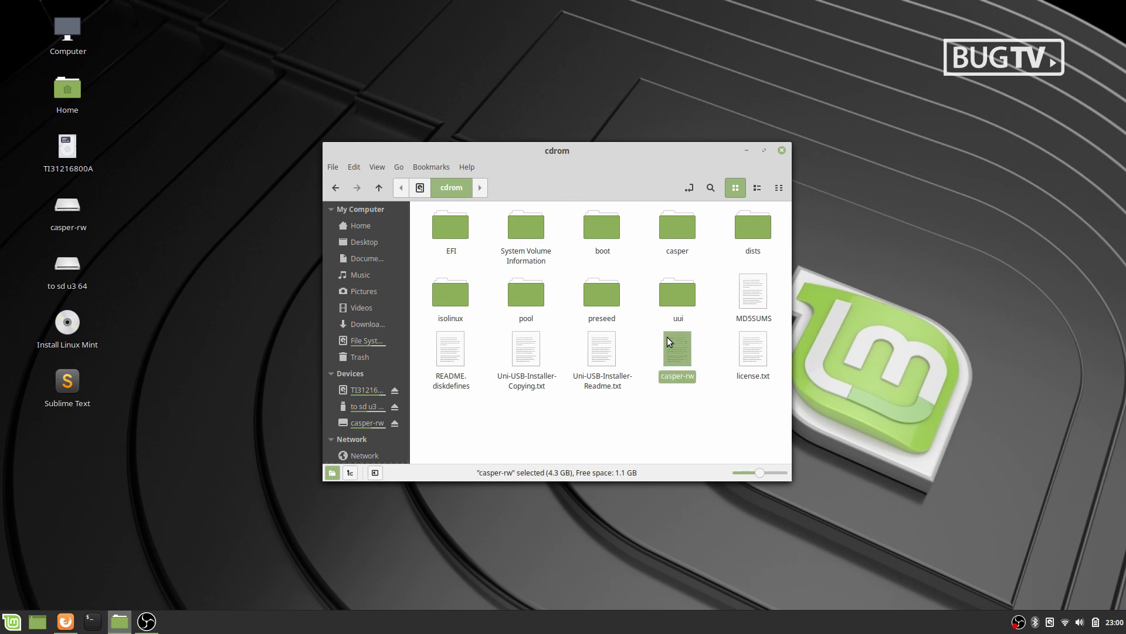
Step: Open the properties of the casper-rw file in the cdrom folder
right_click(673, 350)
click(705, 522)
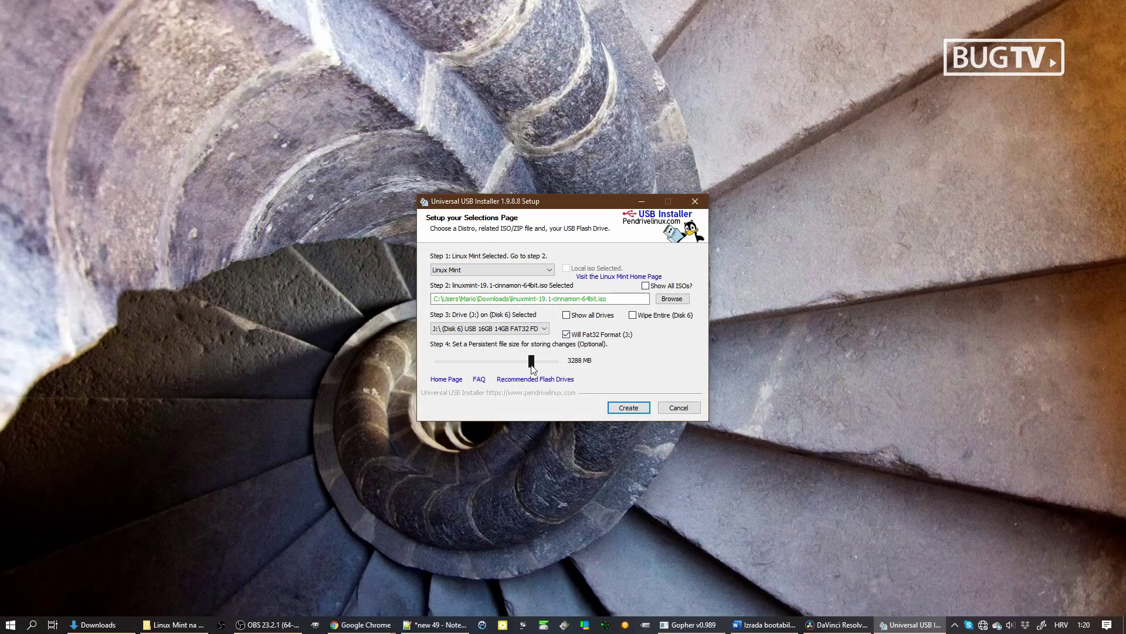
Step: Raise the persistent file size to its maximum in Universal USB Installer
drag(533, 368, 574, 370)
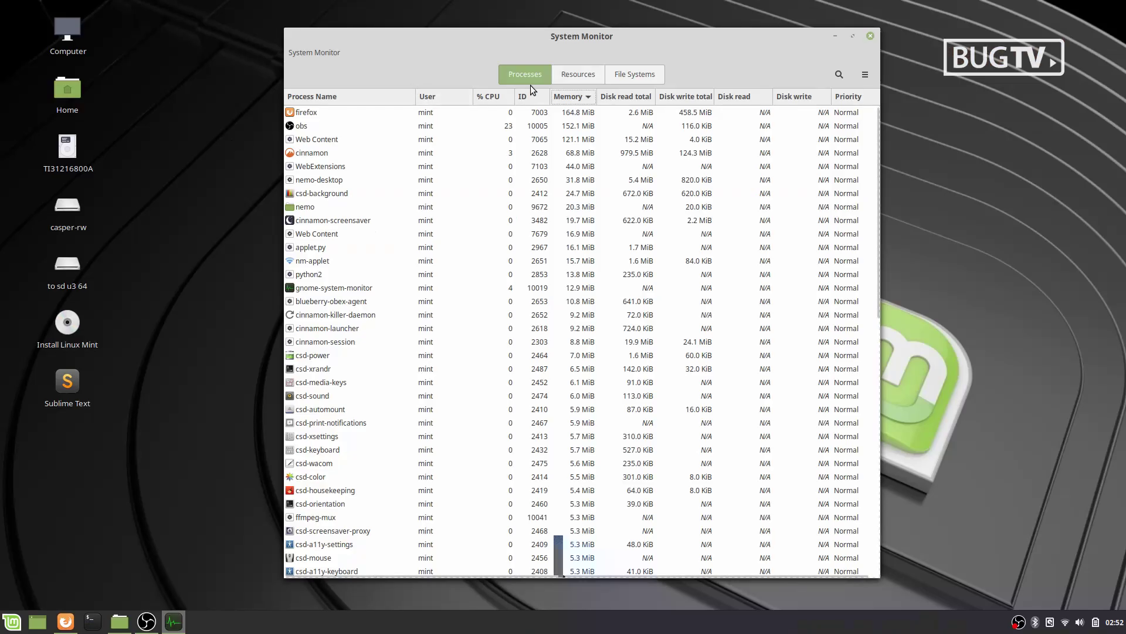
Step: Display the CPU, memory and network resource graphs in System Monitor
click(576, 75)
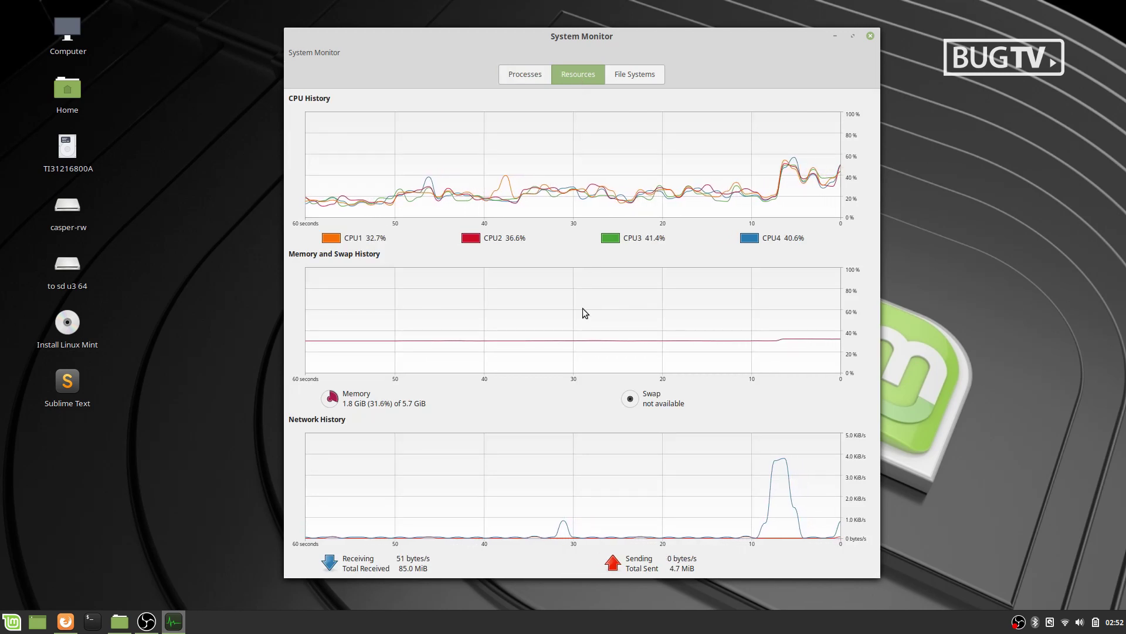
Step: End the running Linux Mint live session through the system's power options
click(13, 621)
click(30, 562)
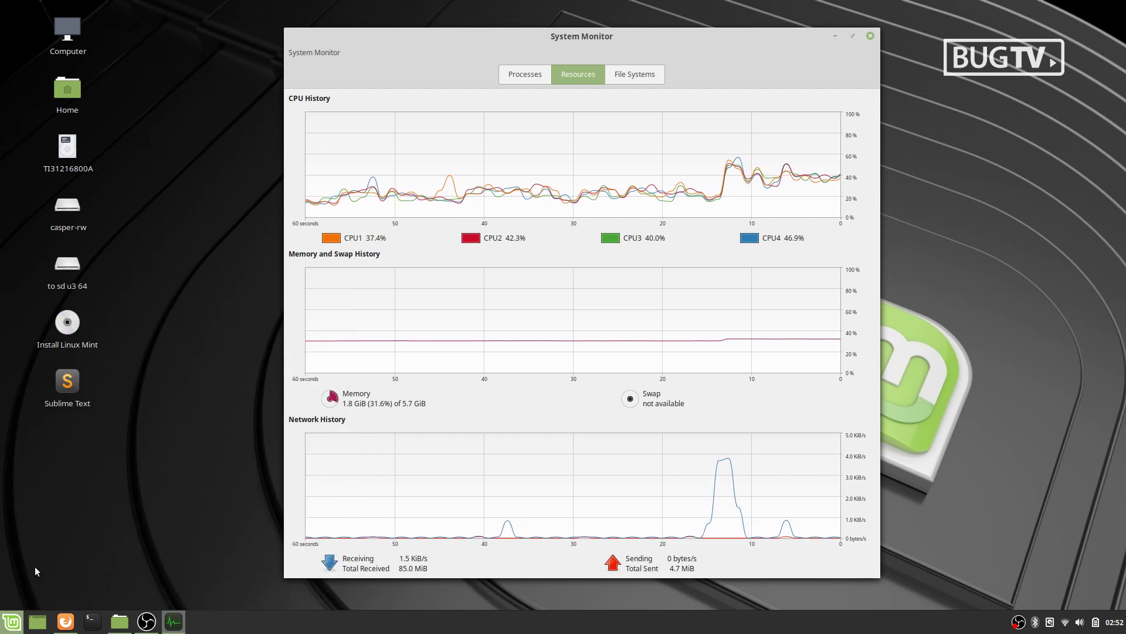
click(544, 344)
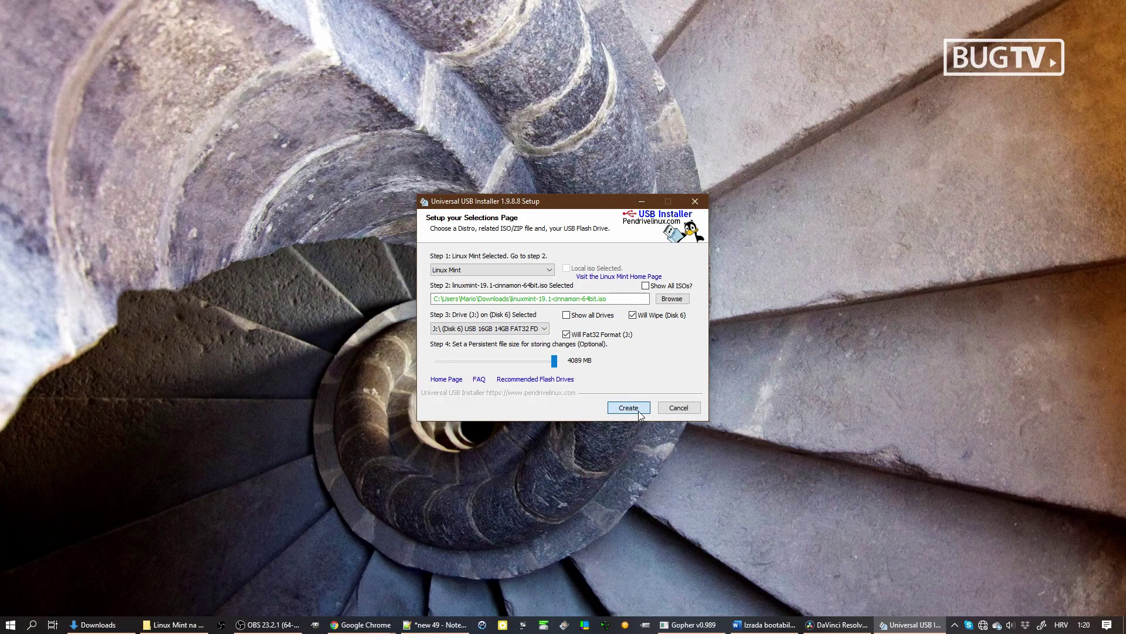
Step: Switch to Universal USB Installer and create the Linux Mint 19.1 drive on J: with the 4089 MB persistent file, confirming the wipe of Disk 6
click(639, 411)
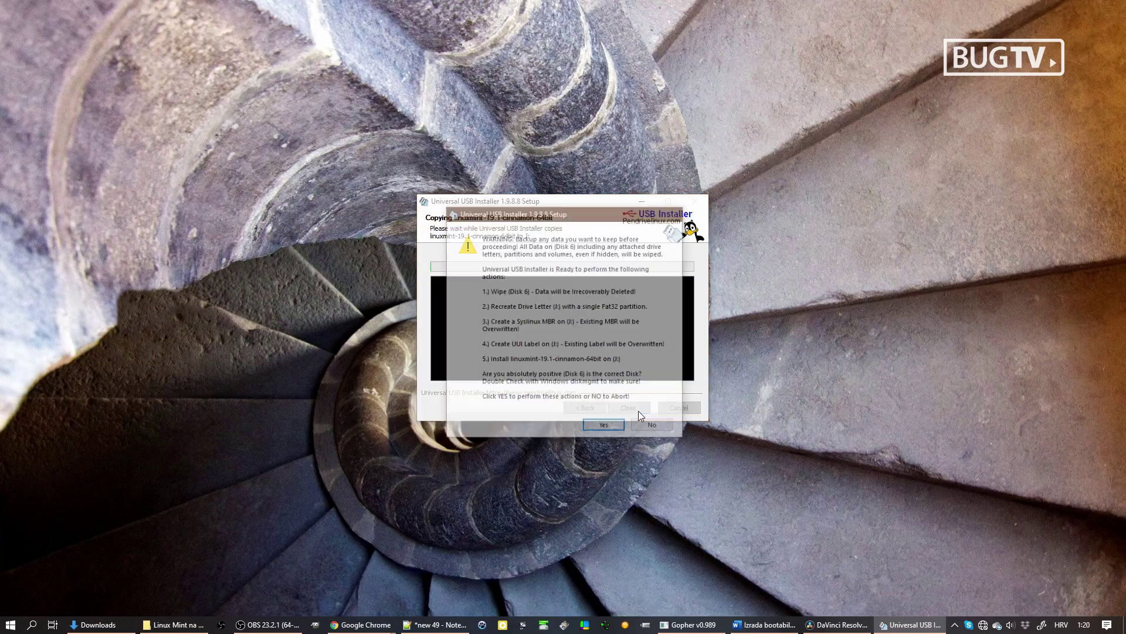
drag(590, 215, 597, 307)
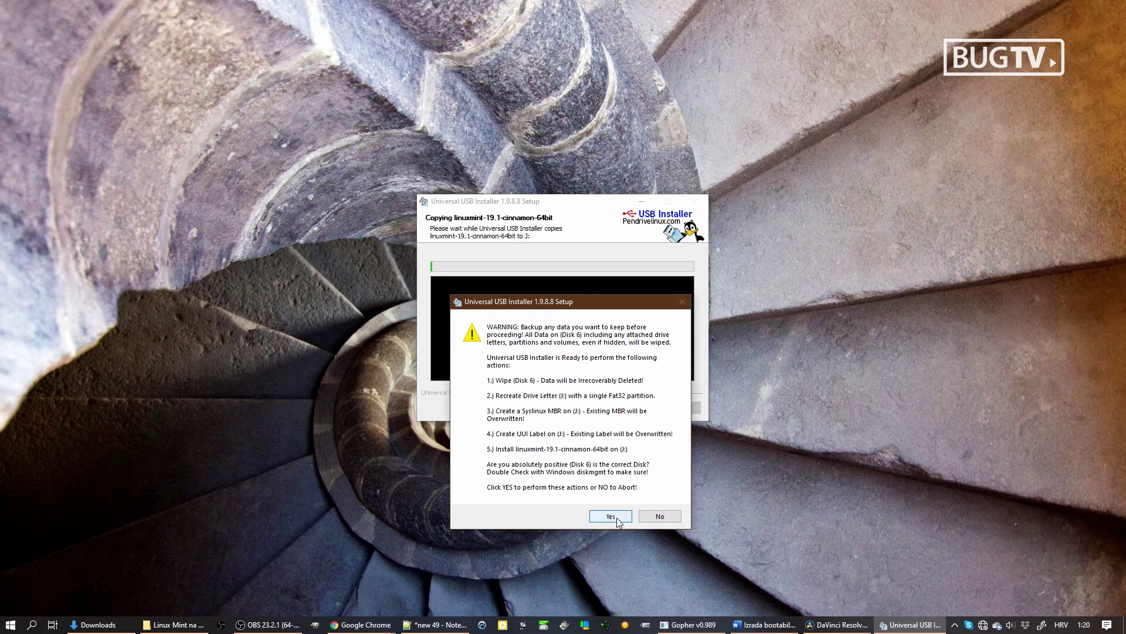
click(611, 516)
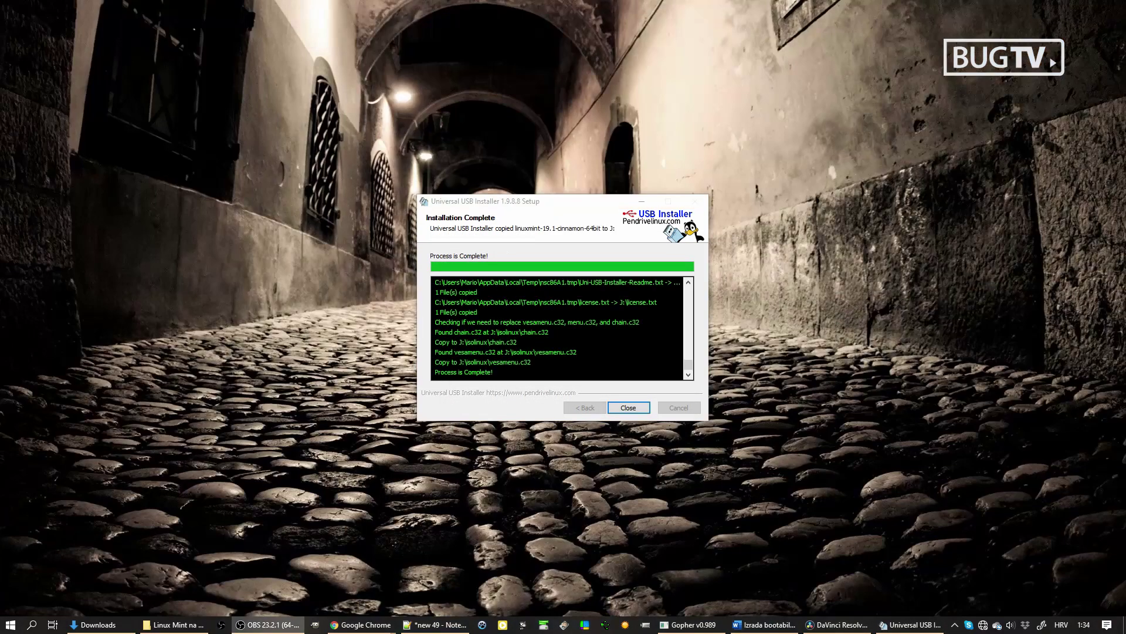
click(505, 395)
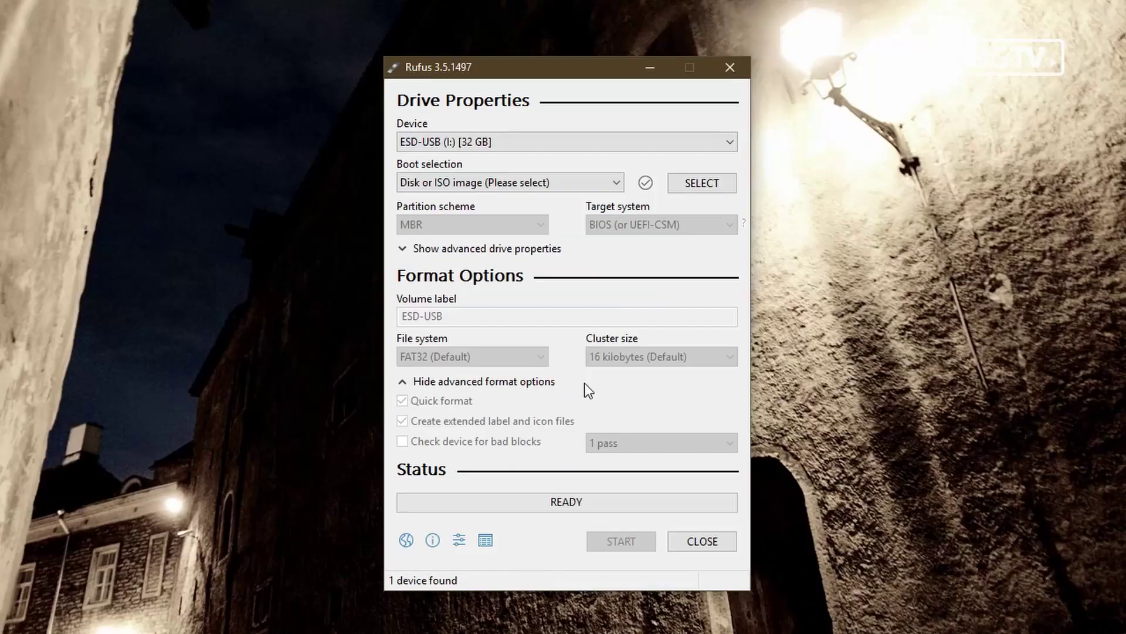
Step: In Rufus, keep the ESD-USB device and the "Disk or ISO image" boot selection, and start choosing an image file
click(596, 141)
click(593, 160)
click(587, 179)
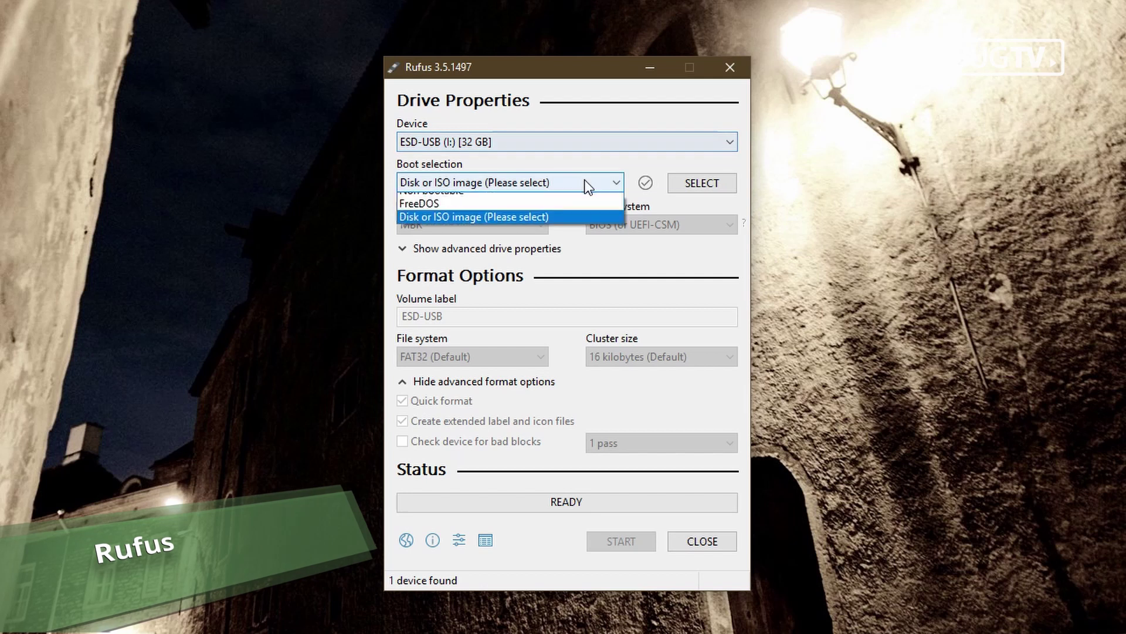
click(587, 182)
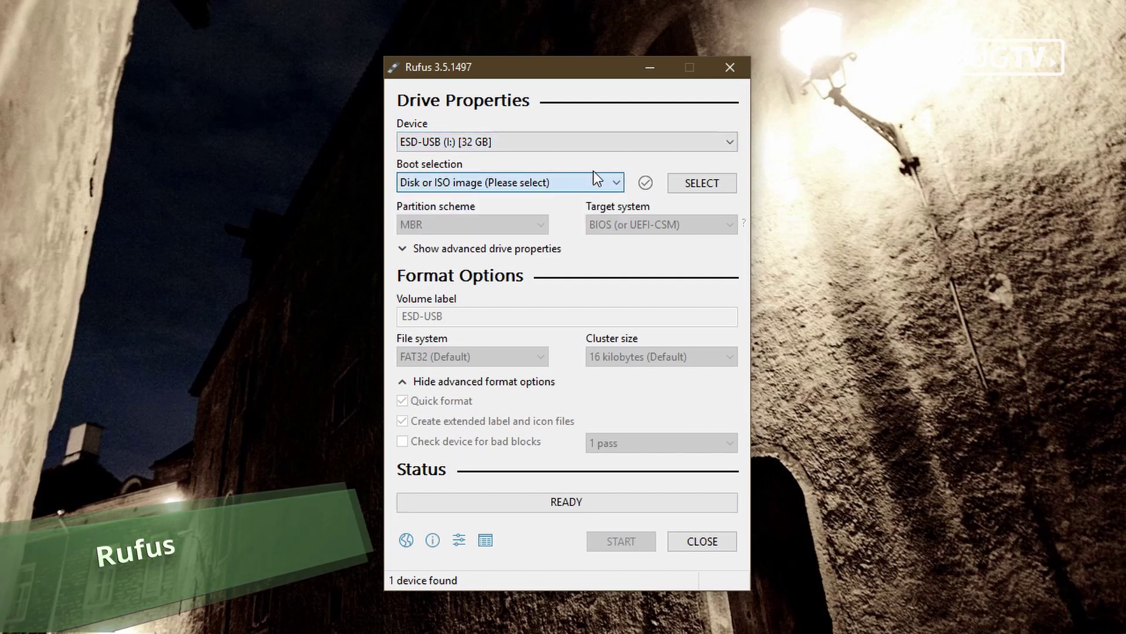
click(691, 185)
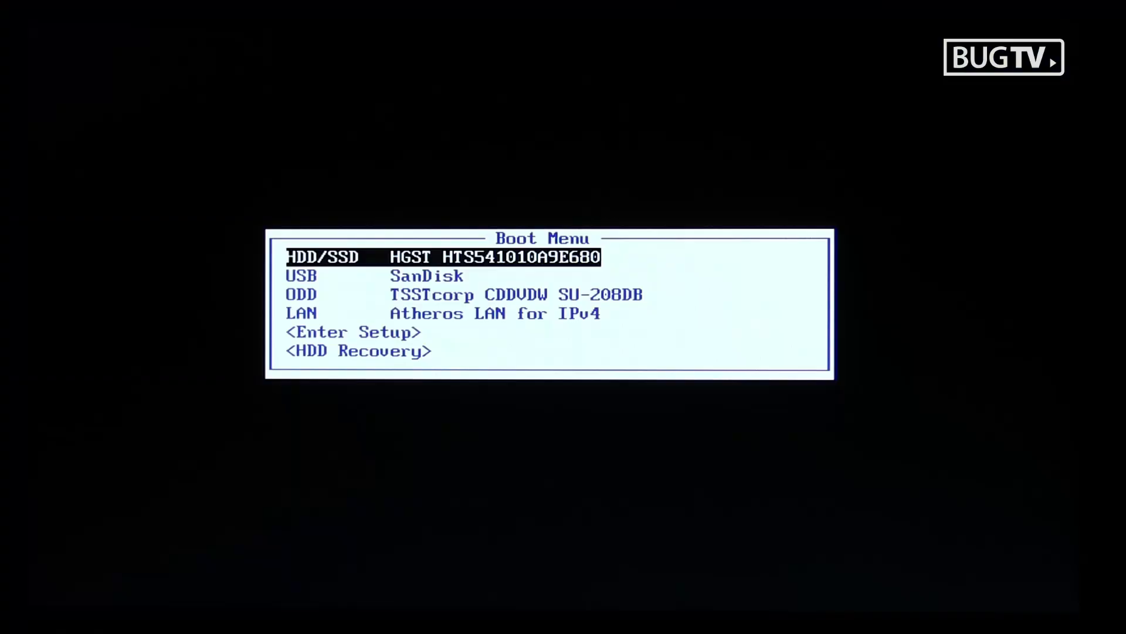
Step: Look through the devices and setup entries offered in the computer's boot menu
key(Down)
key(Down)
key(Down)
key(Down)
key(Down)
key(Down)
key(Down)
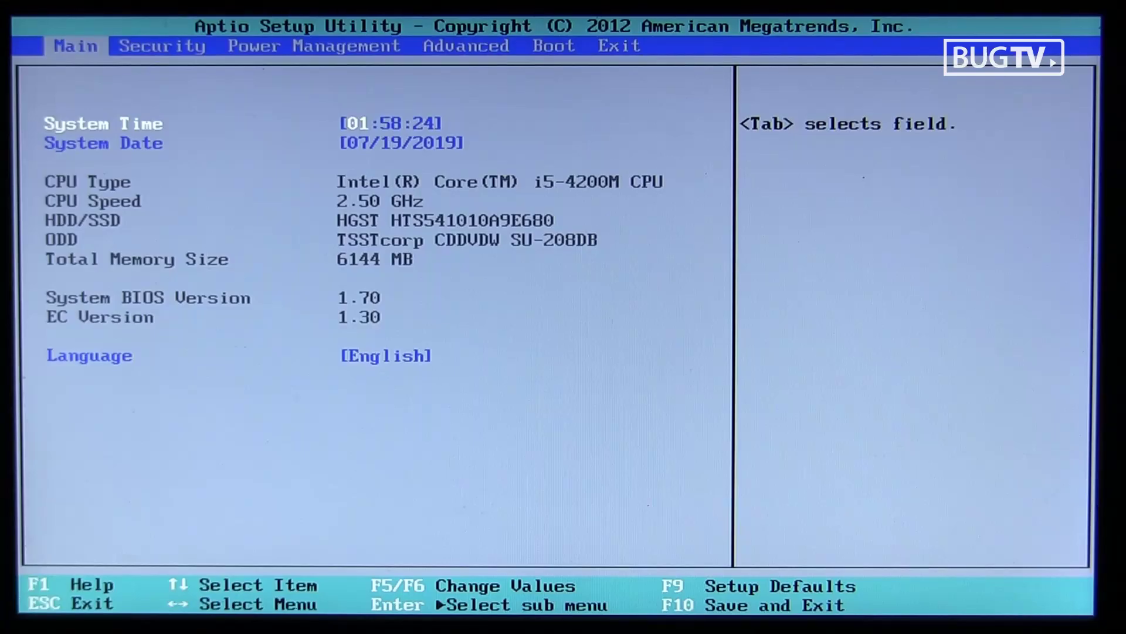
Step: Make the SanDisk USB drive the first device in the BIOS boot order and exit the setup
key(Right)
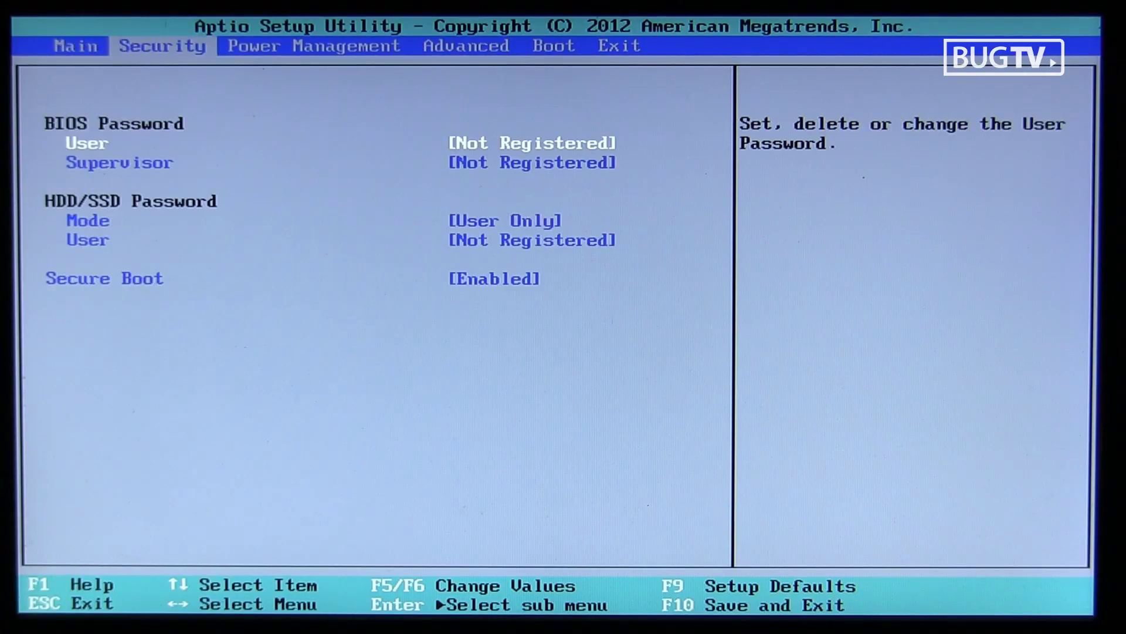
key(Right)
key(Right)
key(Right)
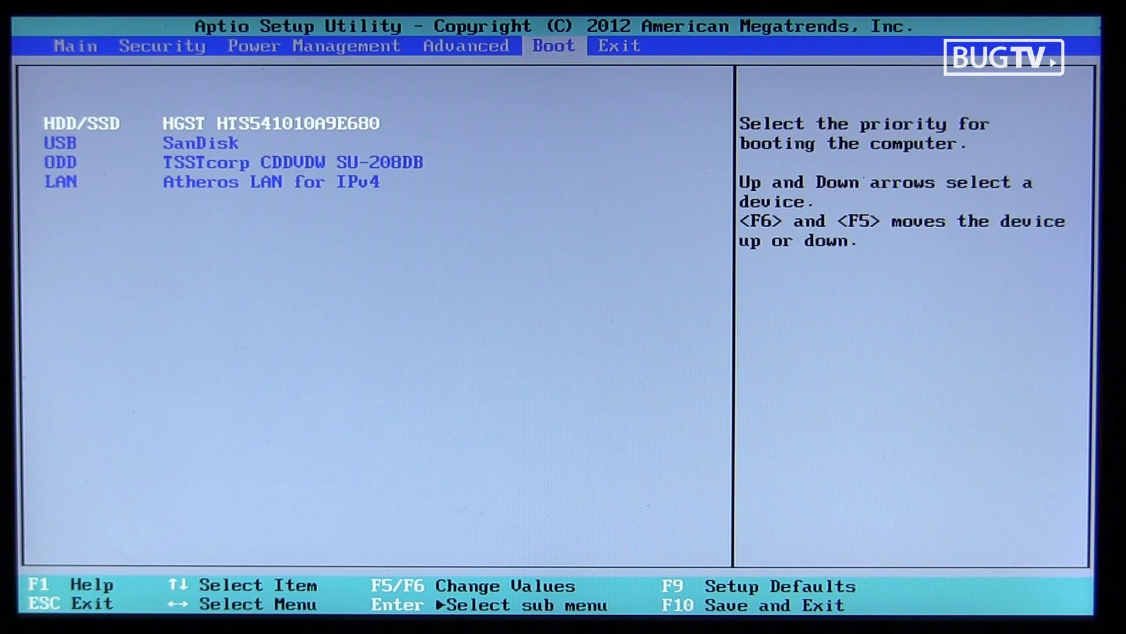
key(Down)
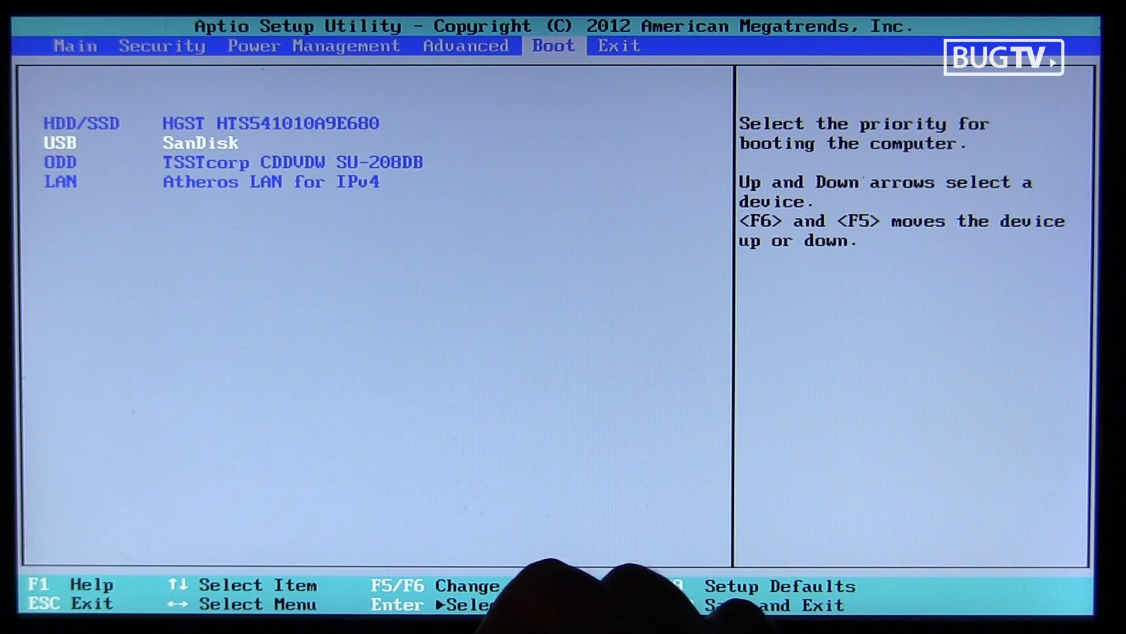
key(F6)
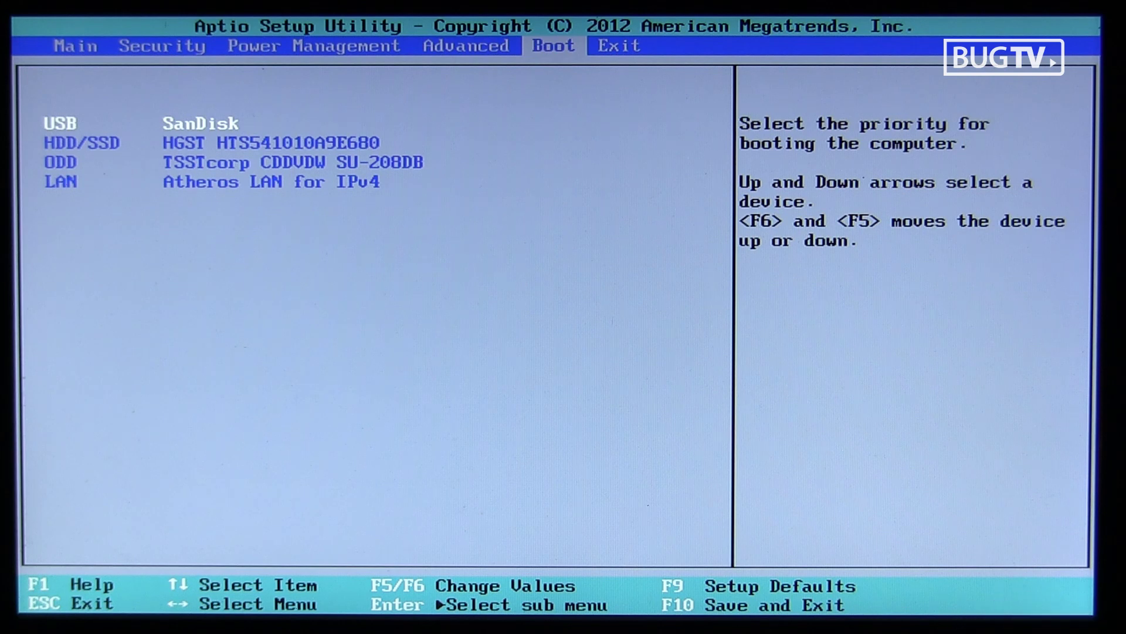
key(Right)
key(Return)
key(Return)
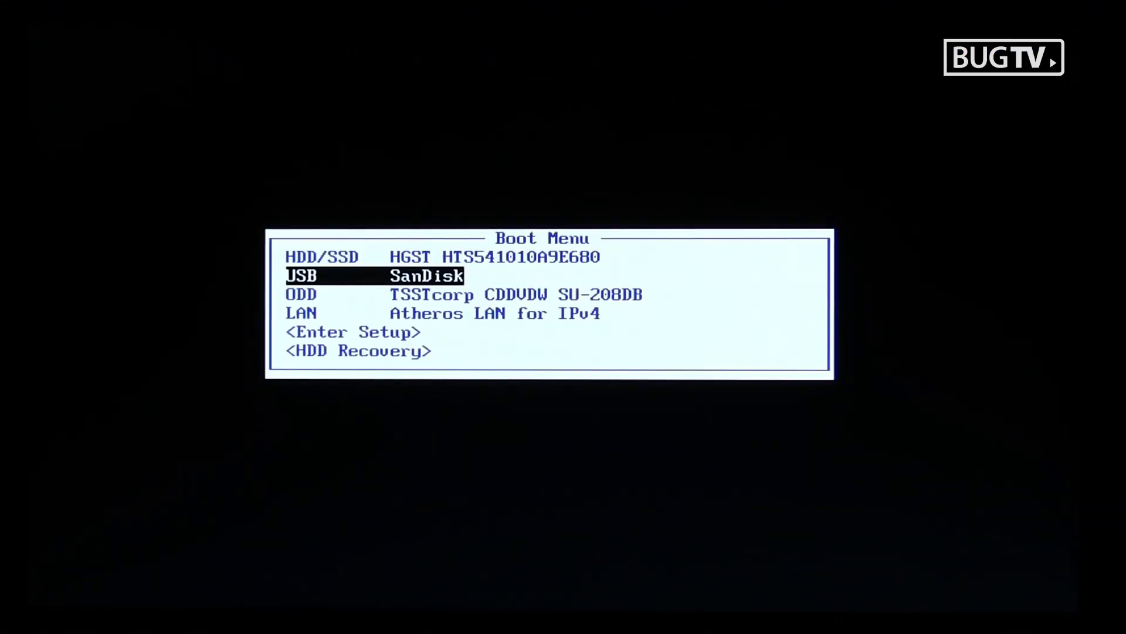
Step: Boot from the SanDisk USB drive and start Linux Mint 19.1 Cinnamon 64-bit in normal mode
key(Return)
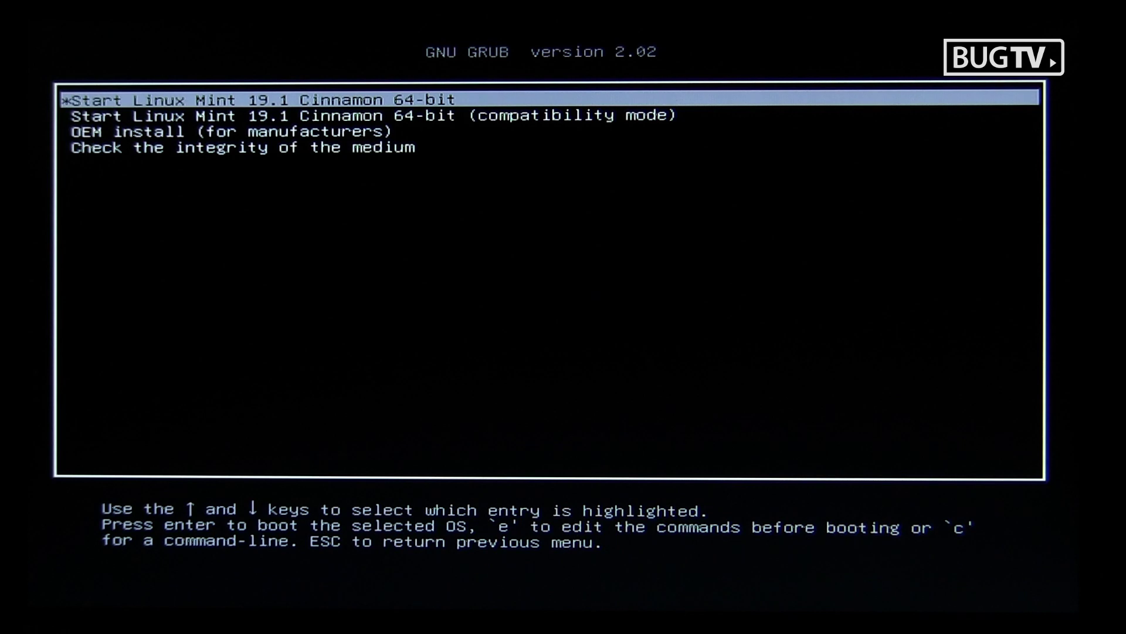
key(Return)
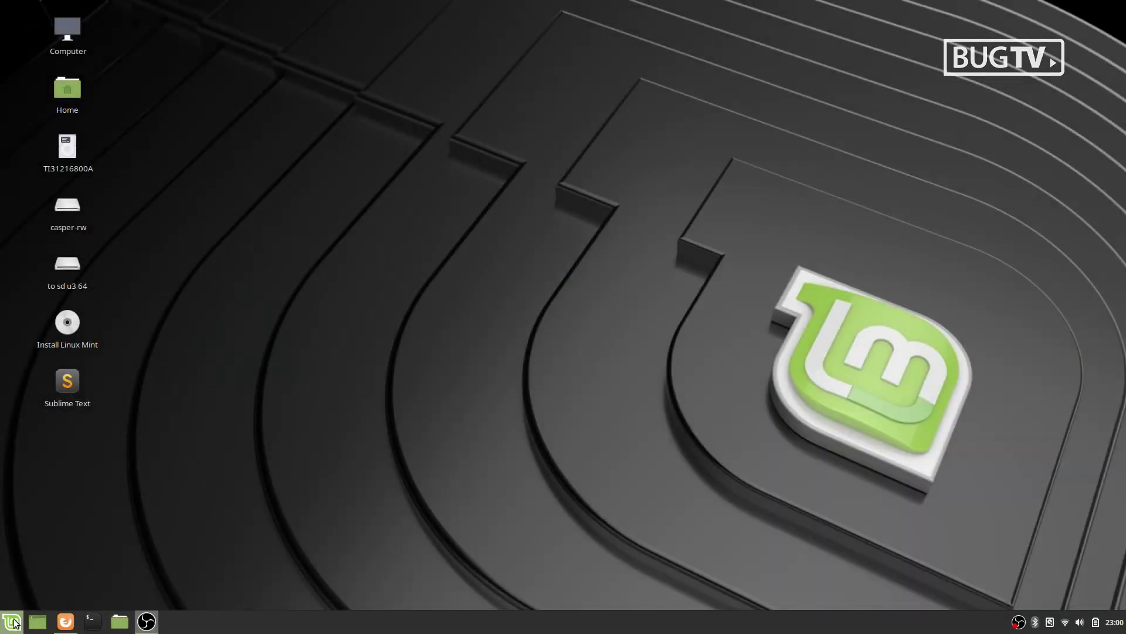
Step: Browse the installed applications by category, including Accessories, Preferences and Administration
click(12, 621)
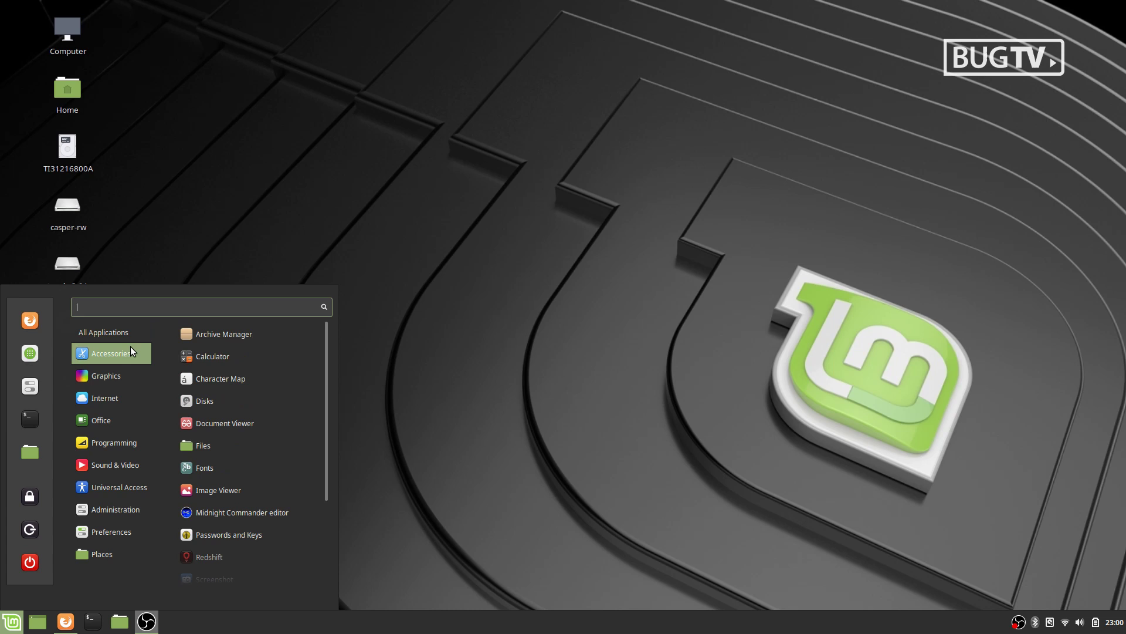
mouse_move(127, 406)
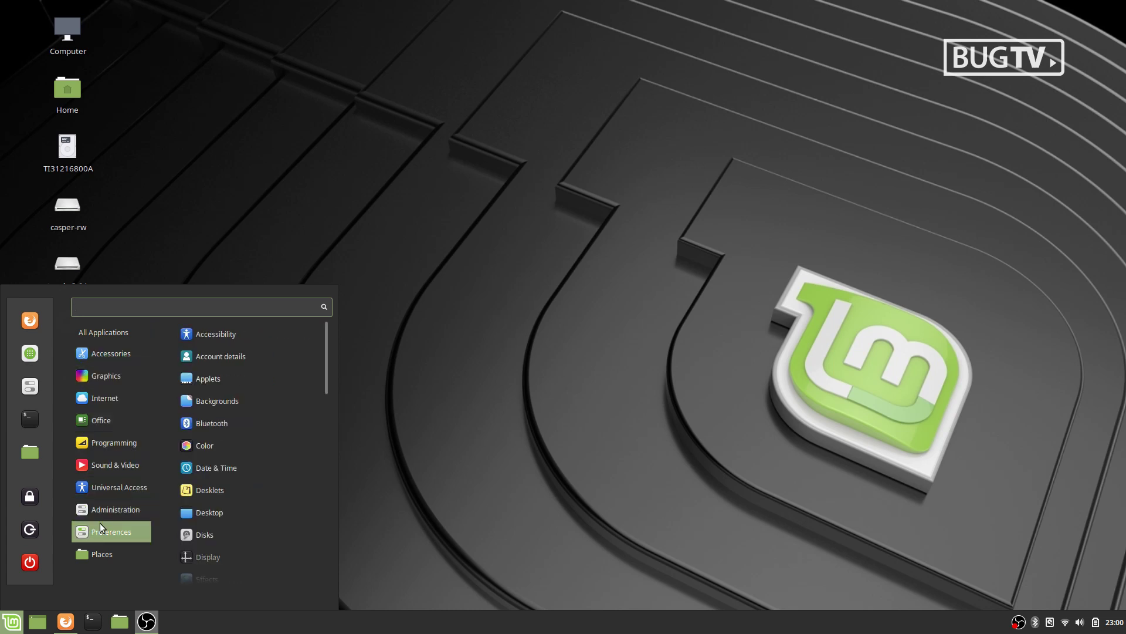
mouse_move(122, 506)
scroll(219, 510, down, 3)
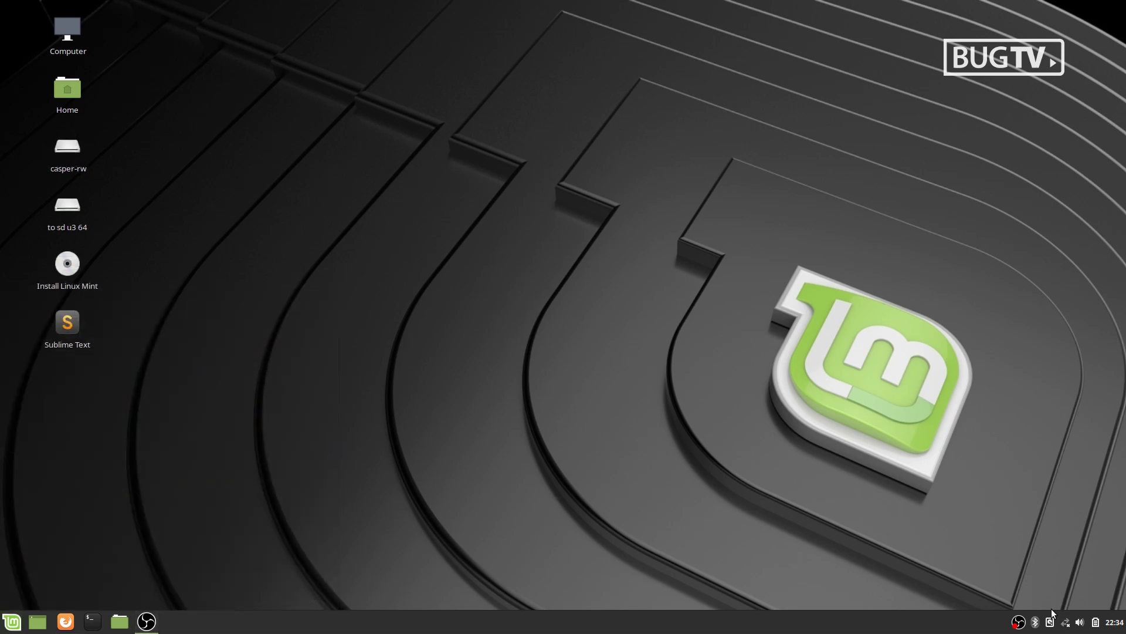
Step: Connect to the "aPe5N" Wi-Fi network by entering the wireless network password
click(1065, 623)
click(1097, 555)
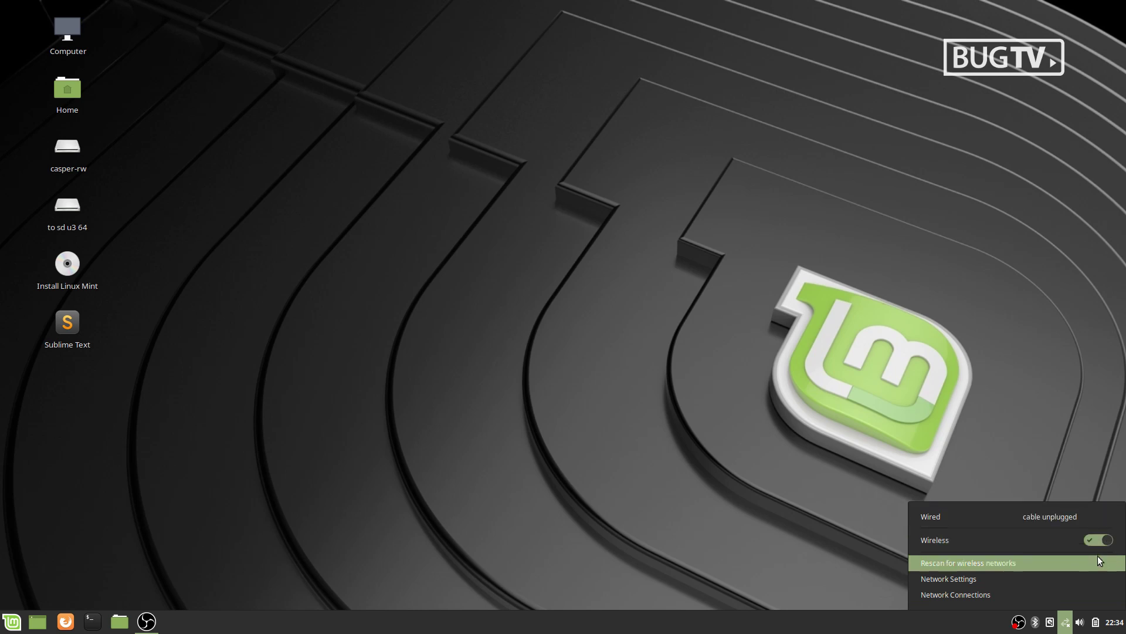
click(1031, 522)
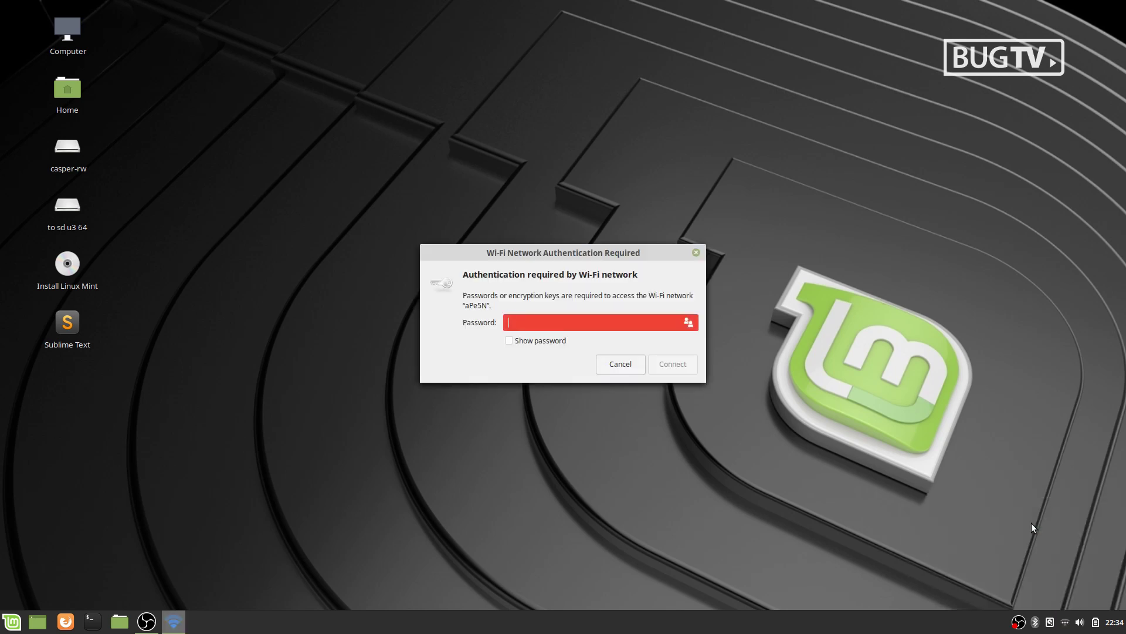
text(••••••••••)
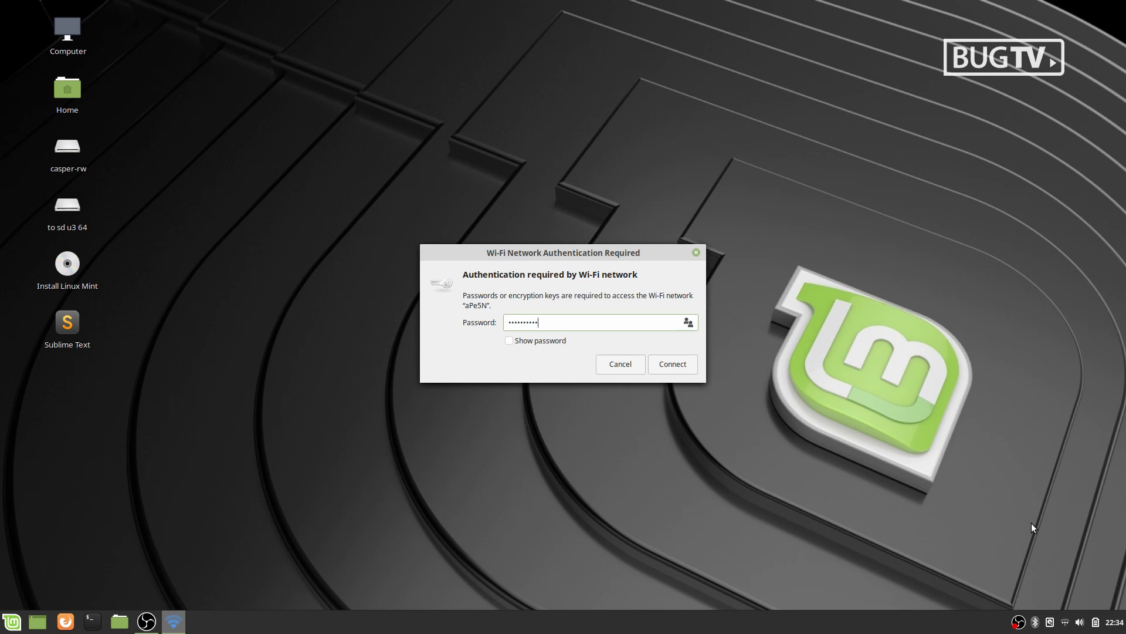
click(669, 365)
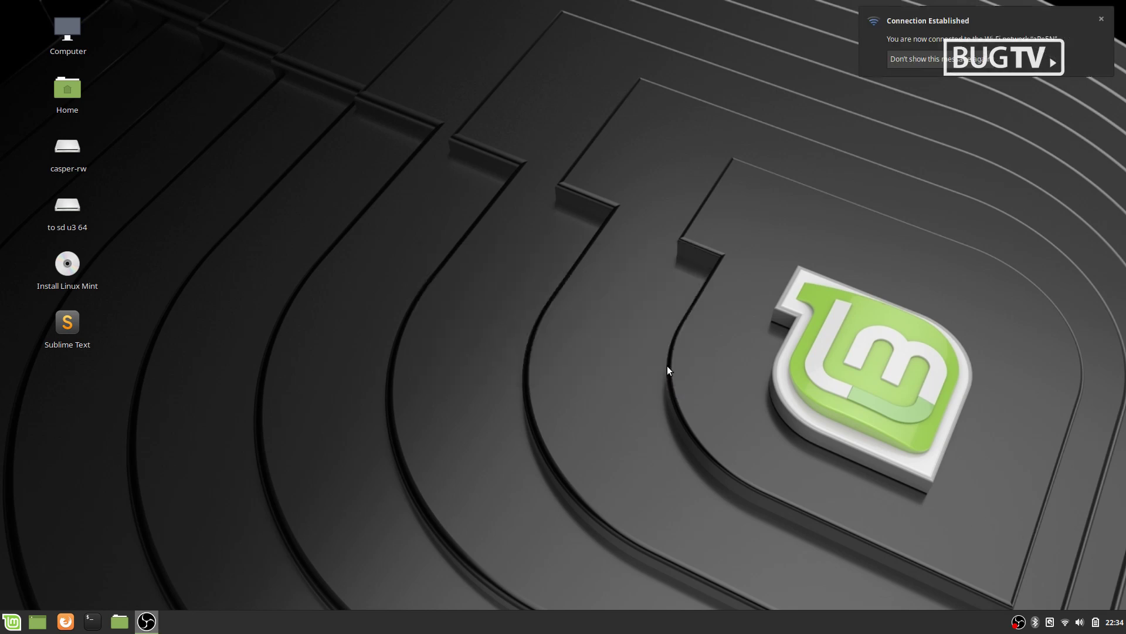
Step: Launch Firefox and show the videos of the BugTV YouTube channel
key(super)
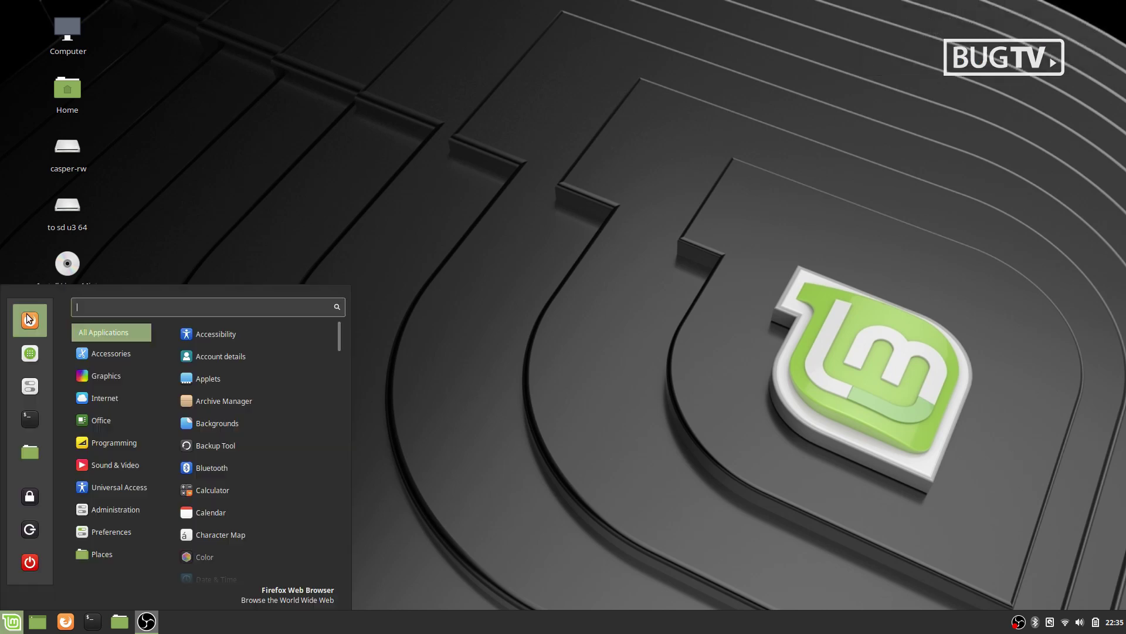
click(31, 319)
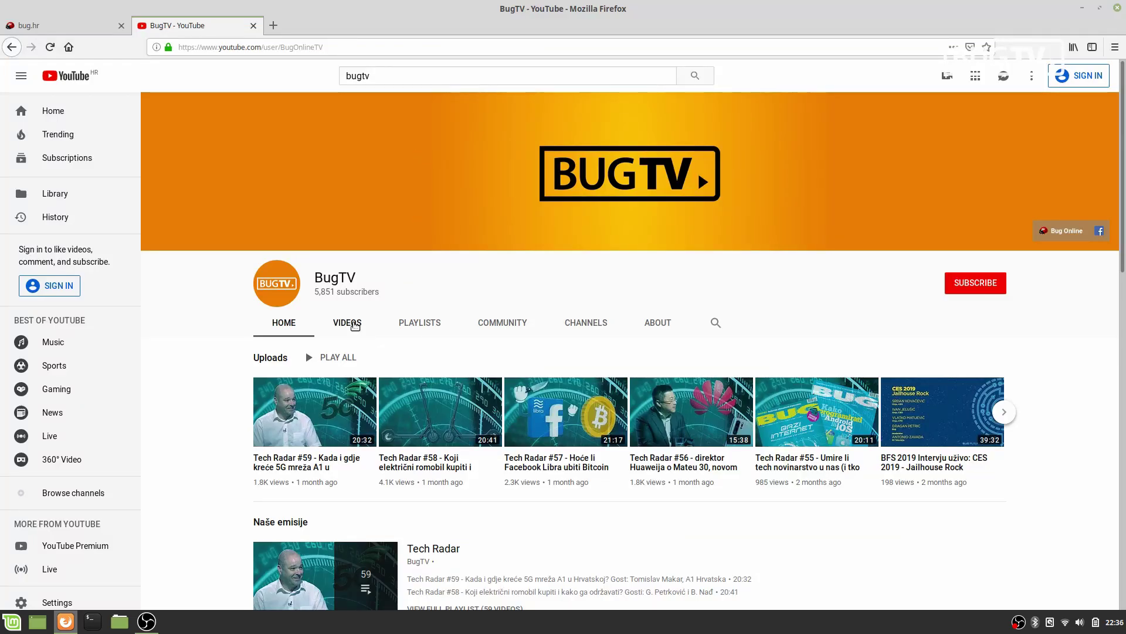
click(355, 326)
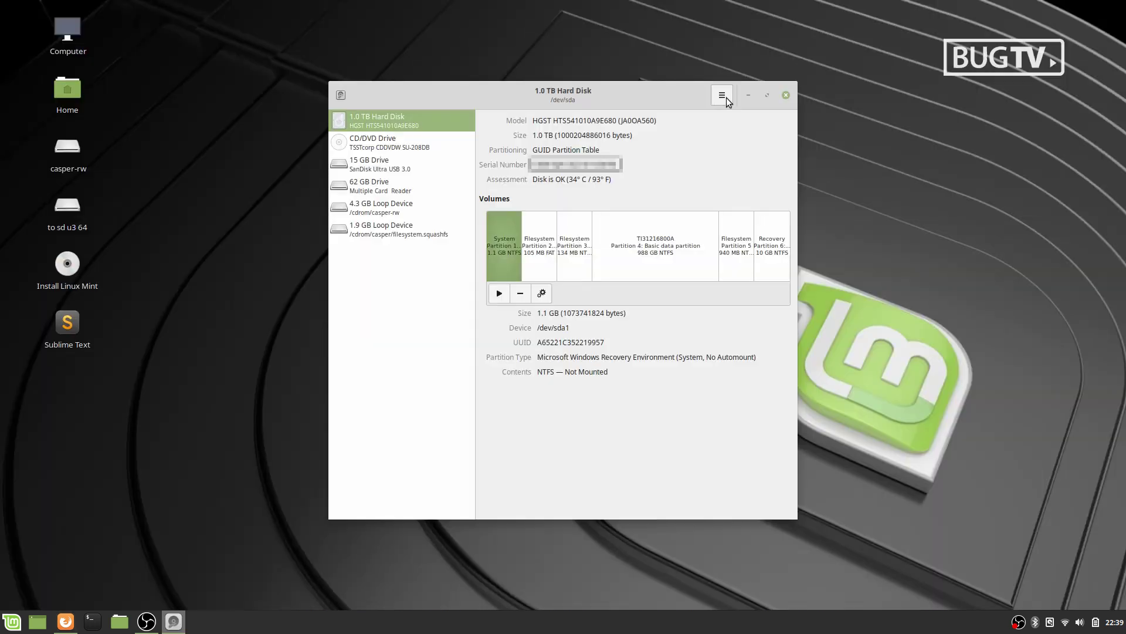
Step: Open the 1.0 TB hard disk's SMART data and self-tests in Disks, and display the /dev/sdb drive in GParted
click(727, 99)
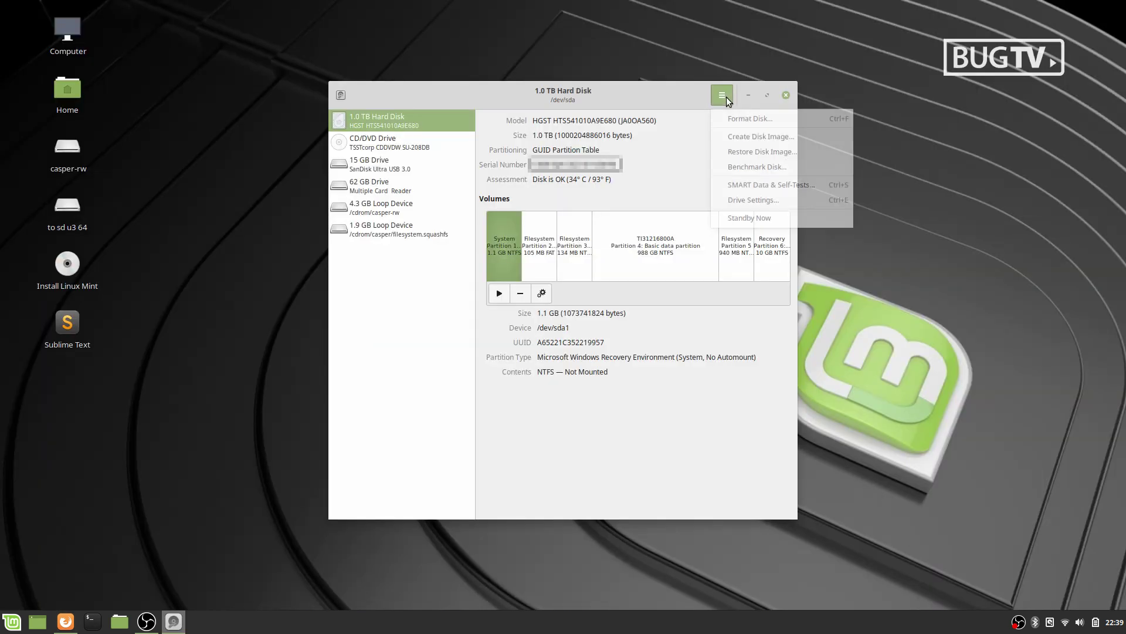
click(770, 188)
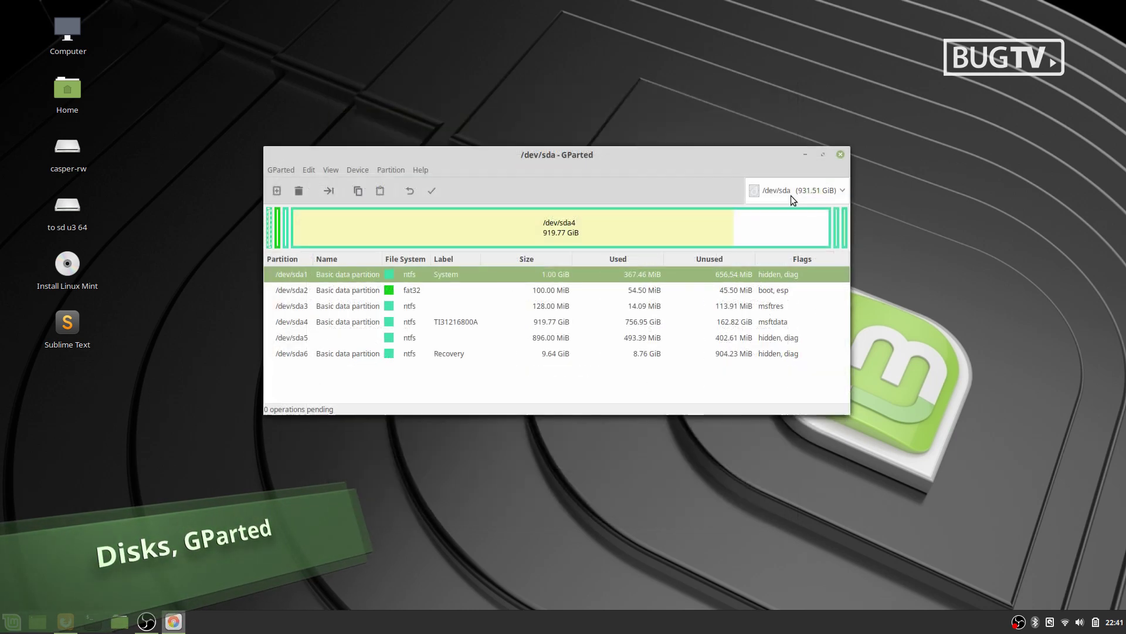
click(791, 195)
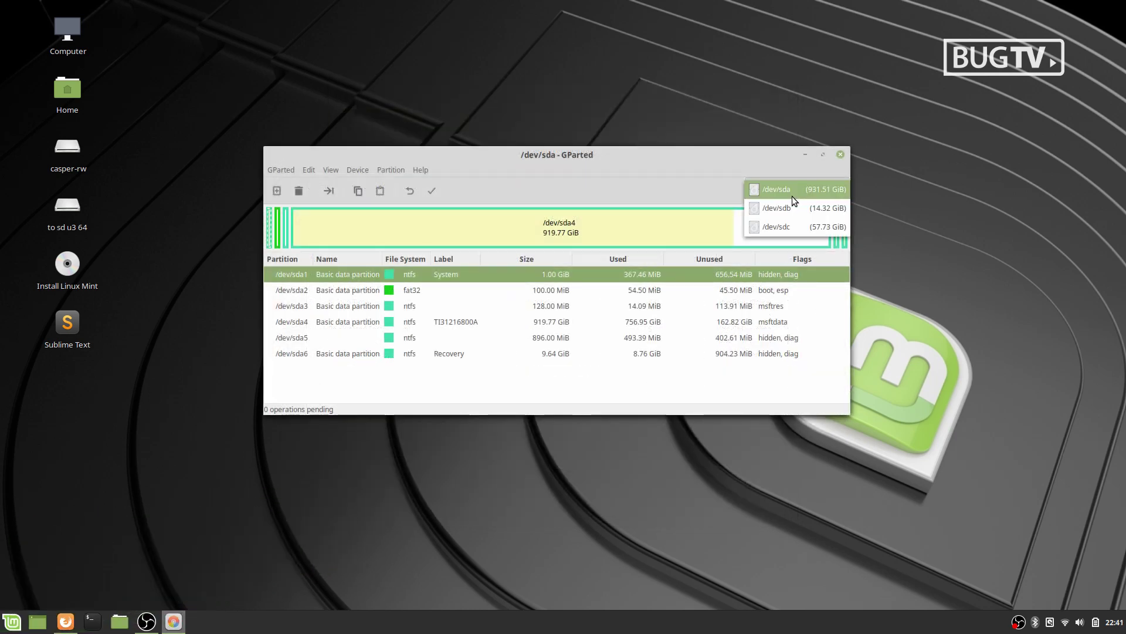
click(793, 209)
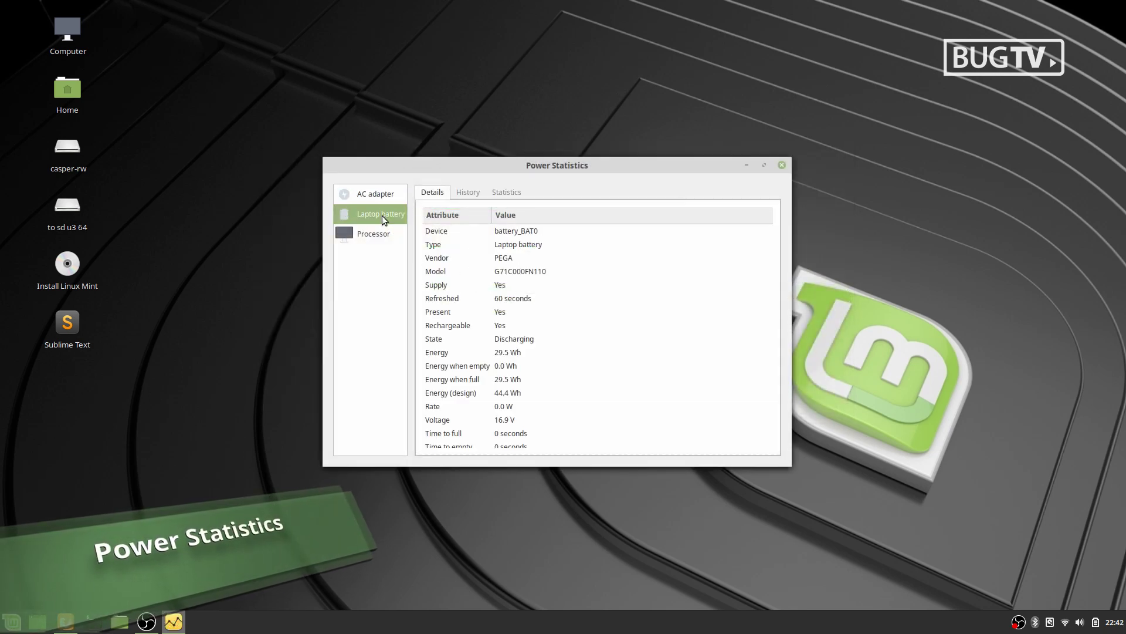
Step: Examine the processor wakeups and the laptop battery details in Power Statistics
click(383, 234)
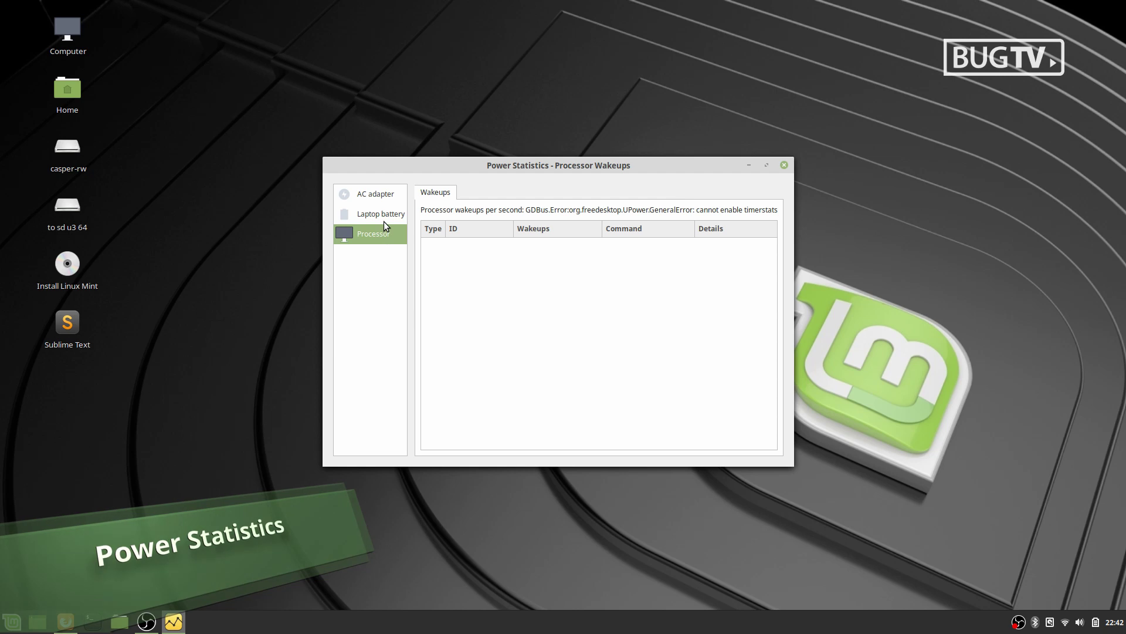
click(383, 219)
click(435, 194)
scroll(477, 266, down, 3)
scroll(476, 266, up, 3)
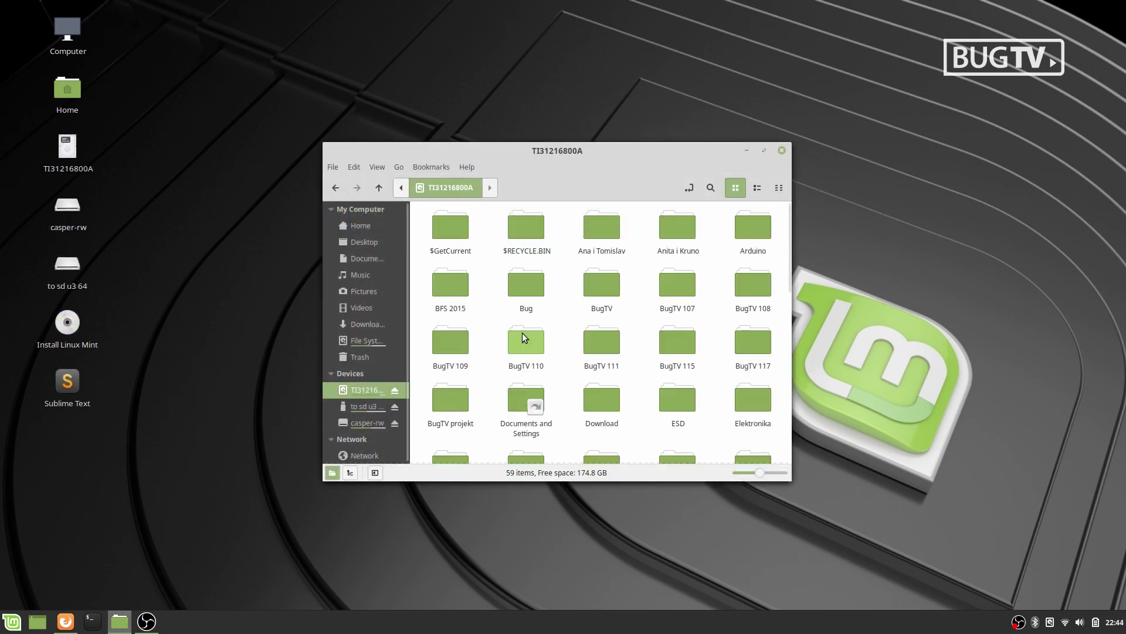
Step: Browse the TI31216800A volume in the file manager and open its BugTV folder
scroll(634, 350, down, 2)
scroll(632, 345, up, 2)
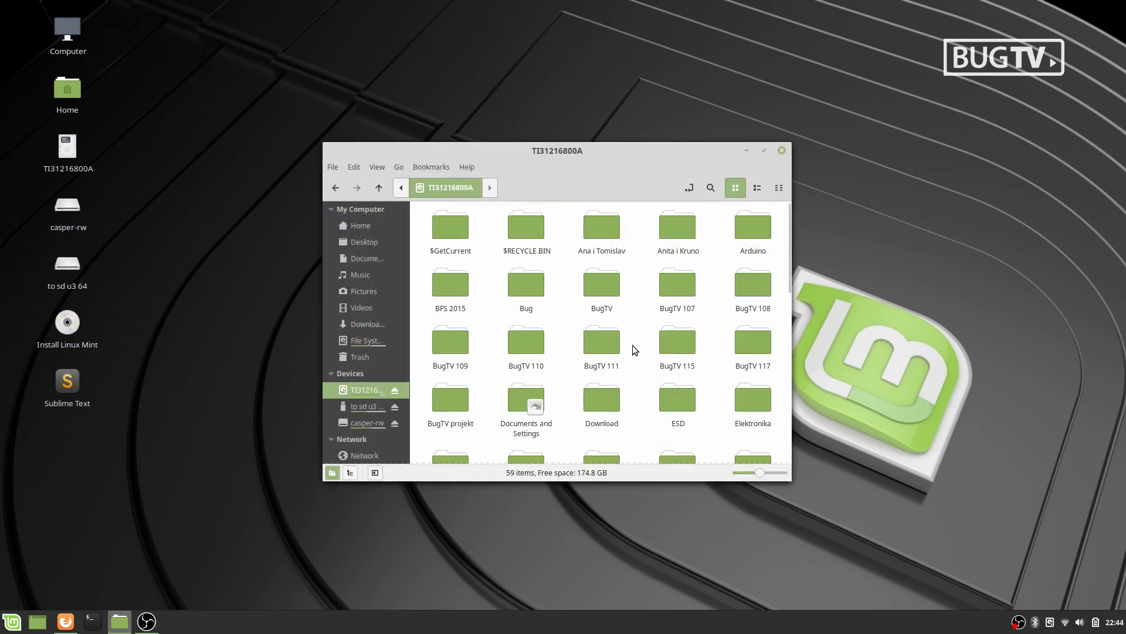
click(593, 293)
double_click(592, 294)
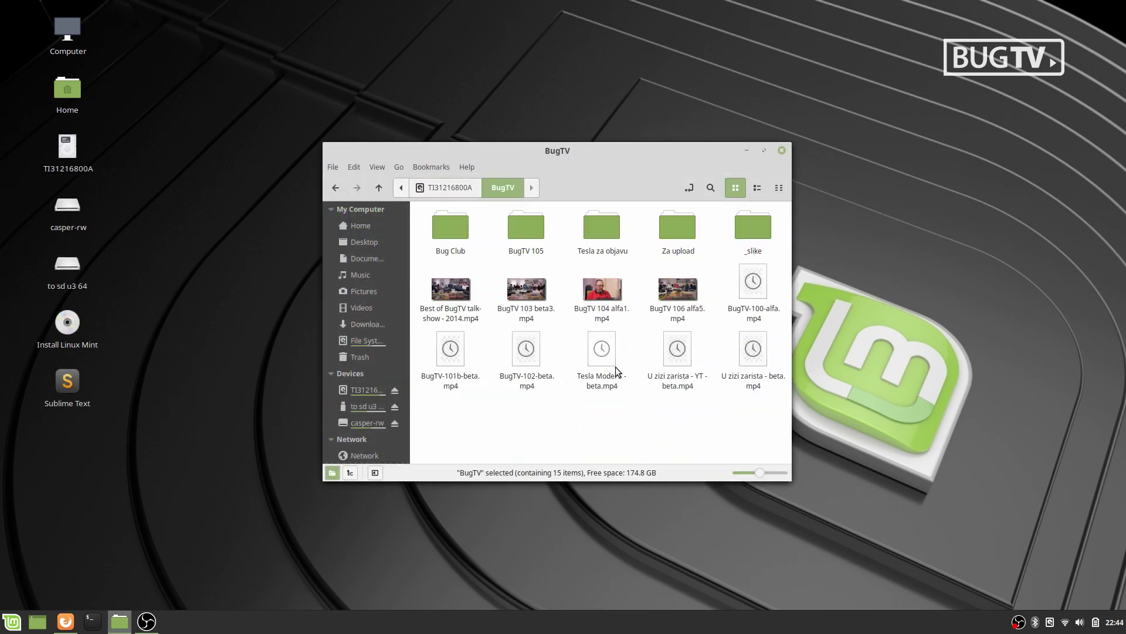
Step: Open the properties of BugTV-101b-beta.mp4 and view its permissions and associated applications
right_click(462, 342)
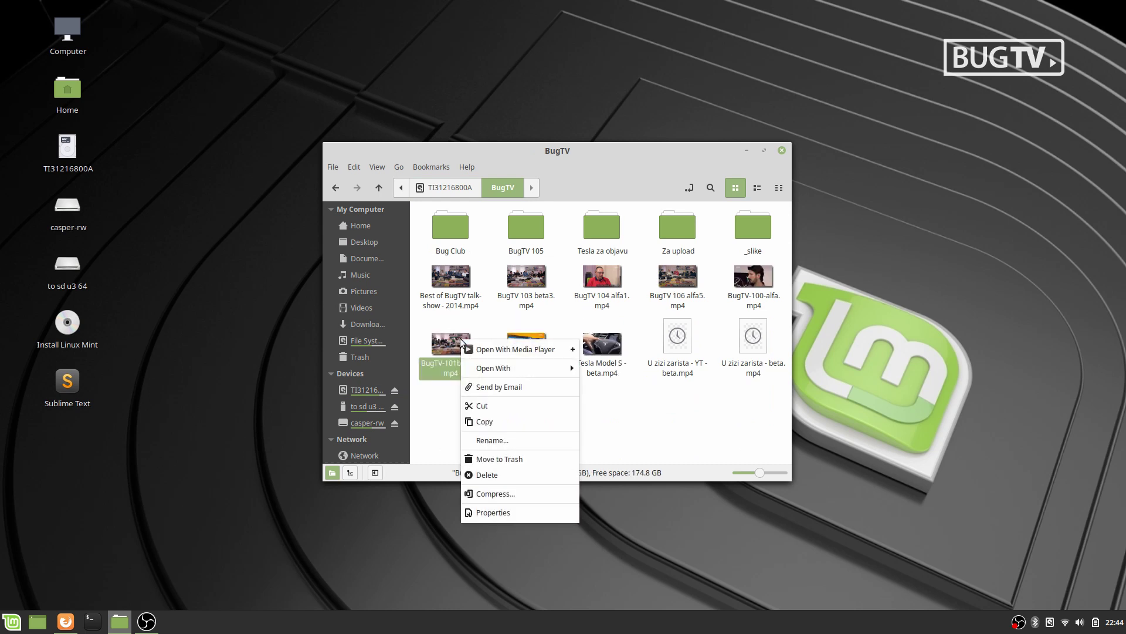
click(515, 512)
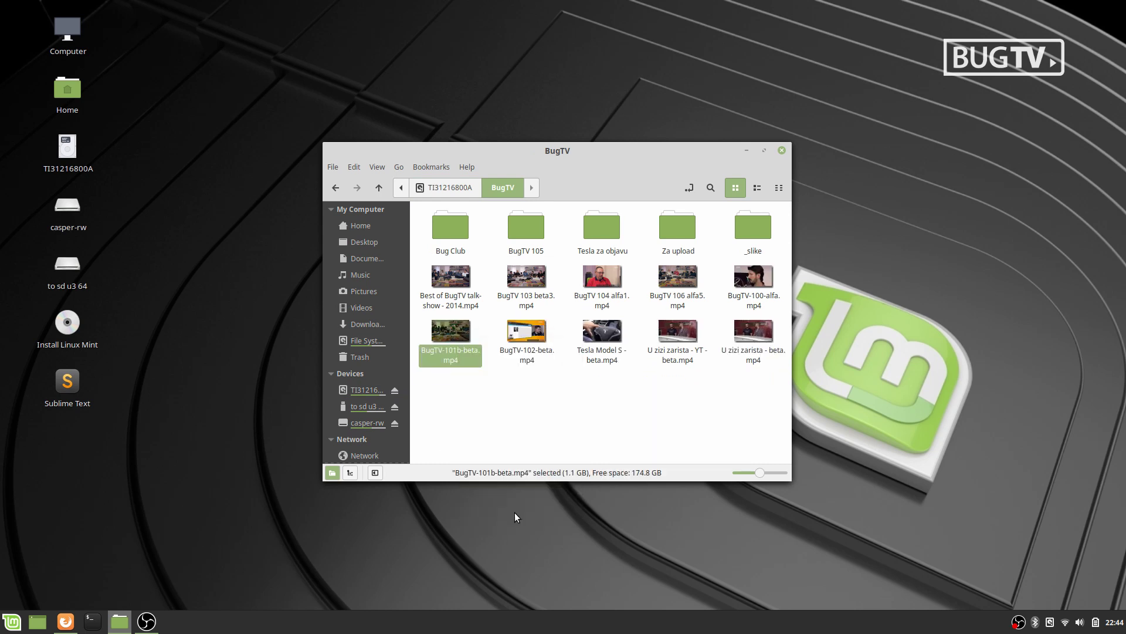
click(530, 160)
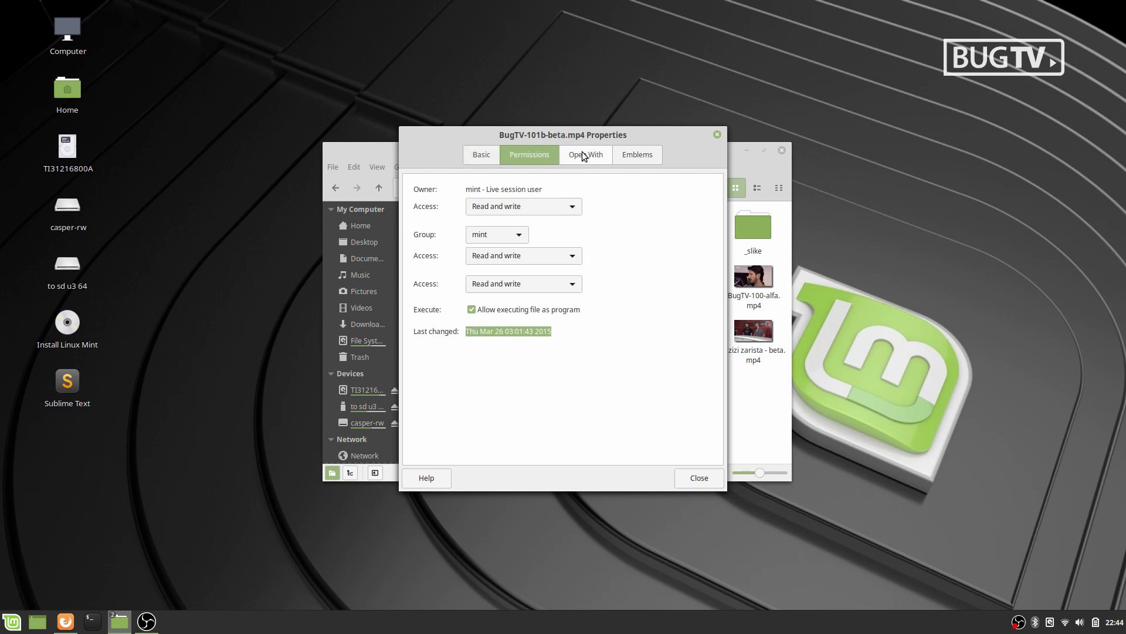
click(583, 155)
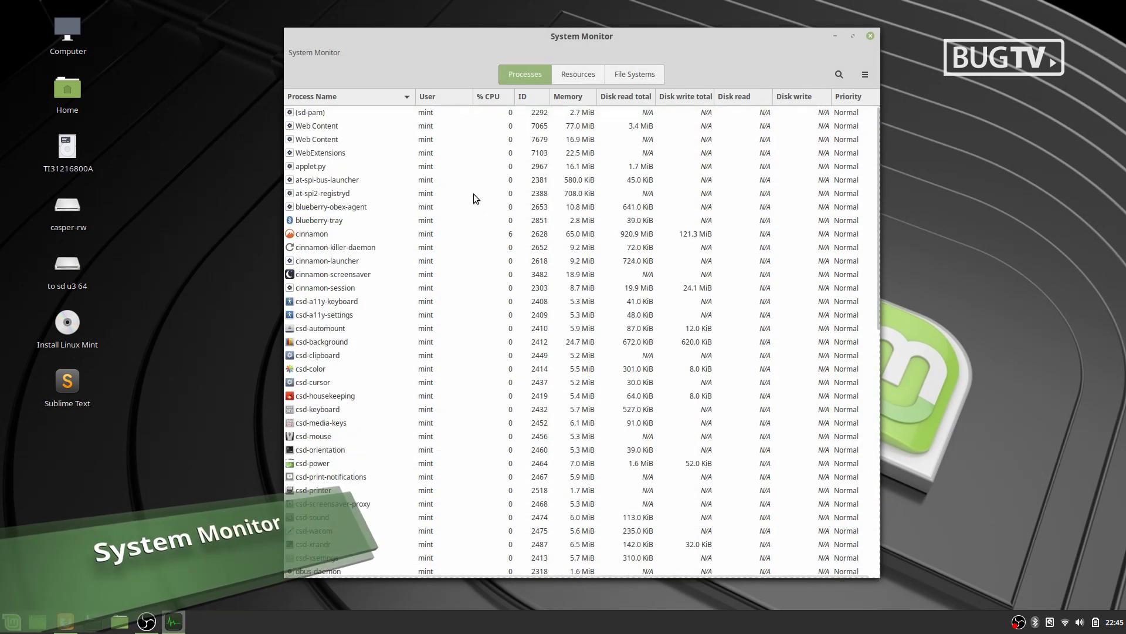
Step: Review the resource graphs and file systems in System Monitor, and return to the process list to show a process's options
click(570, 78)
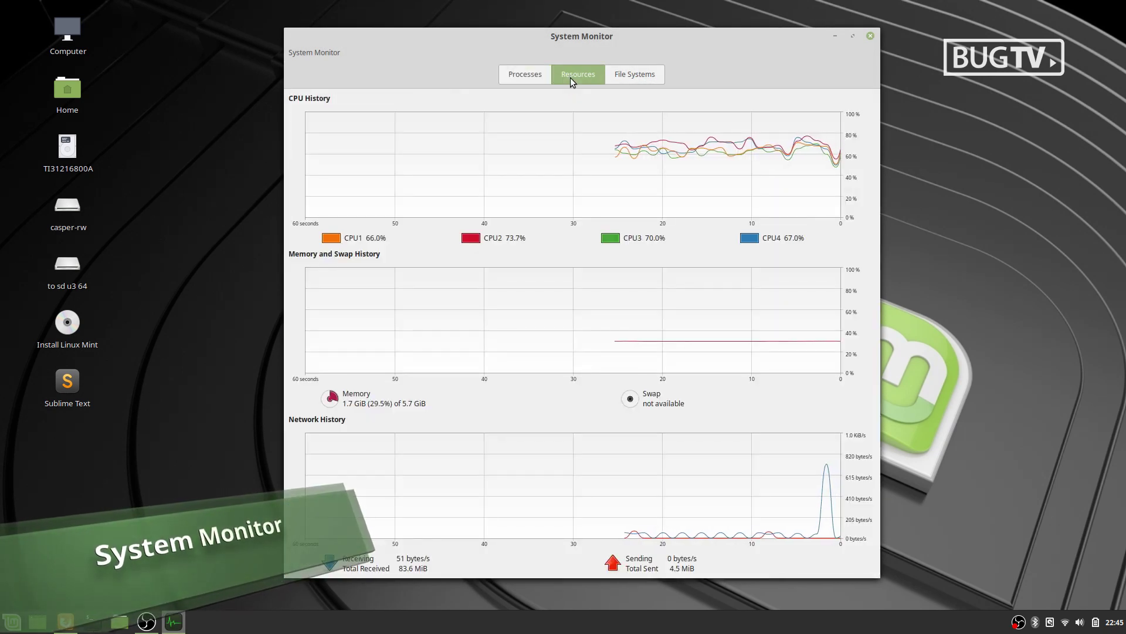
click(633, 76)
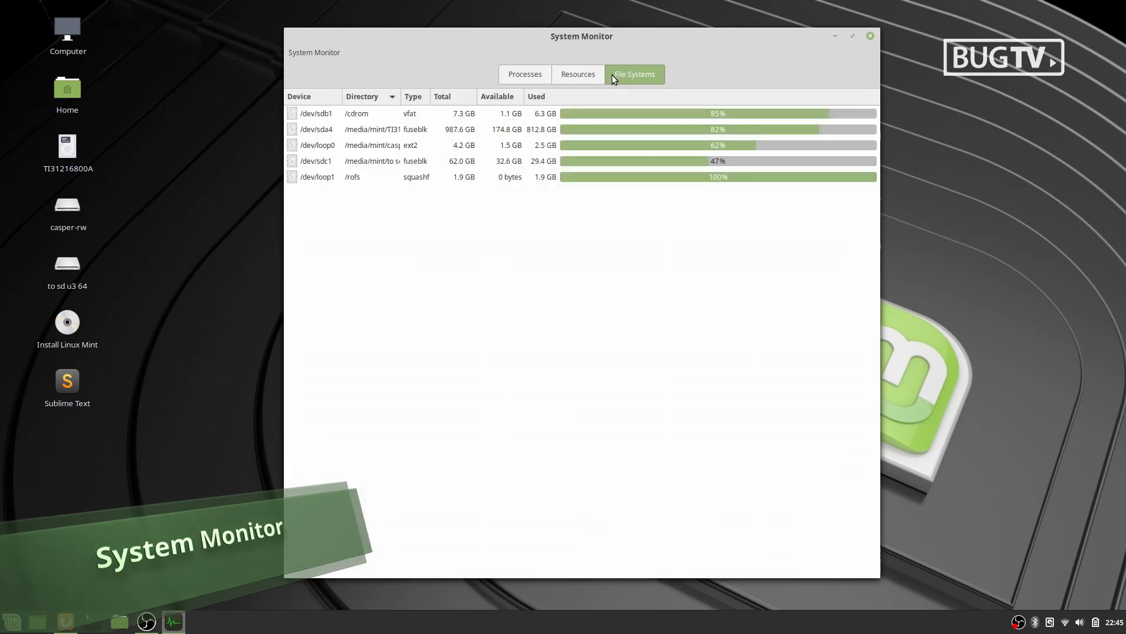
click(528, 75)
right_click(321, 154)
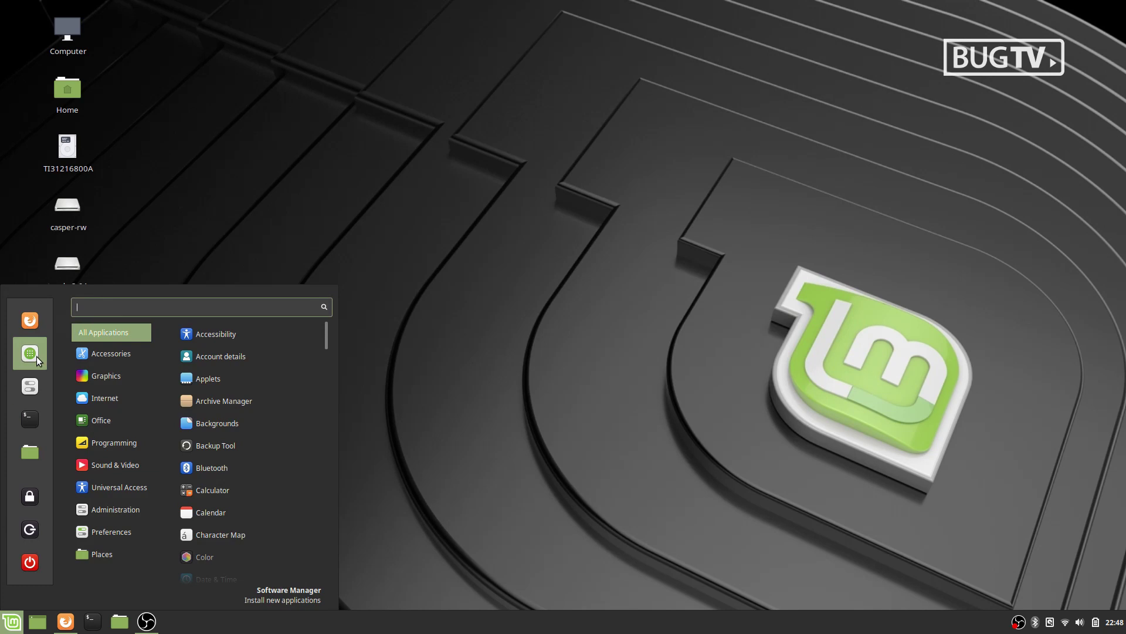
Step: Find Hardinfo in Software Manager and install it
click(37, 356)
text(hardinfo)
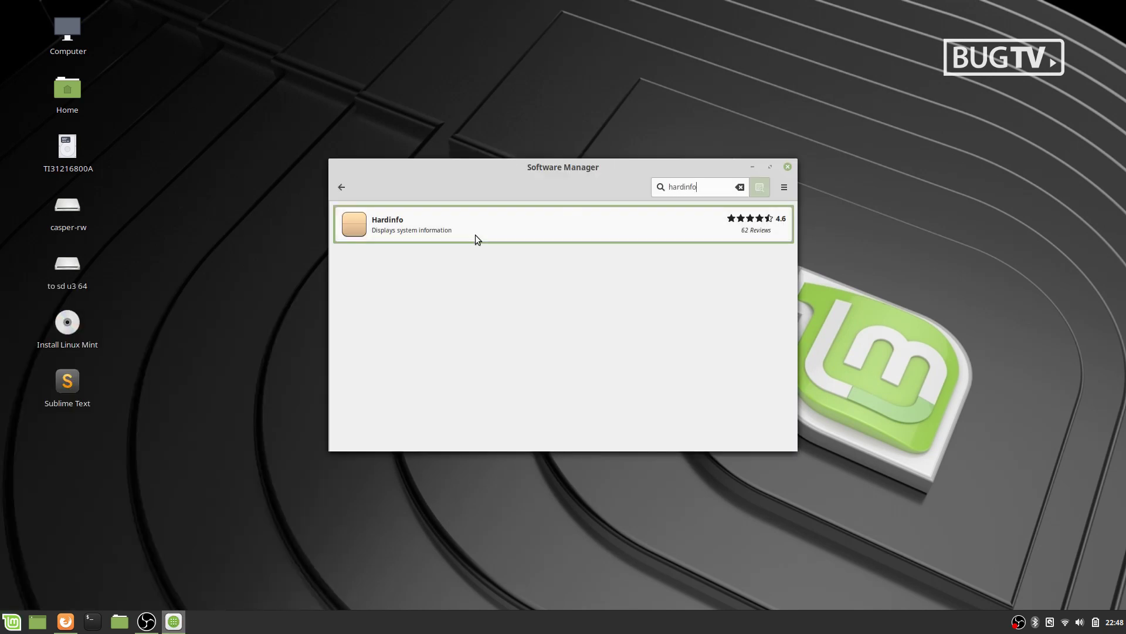
click(436, 225)
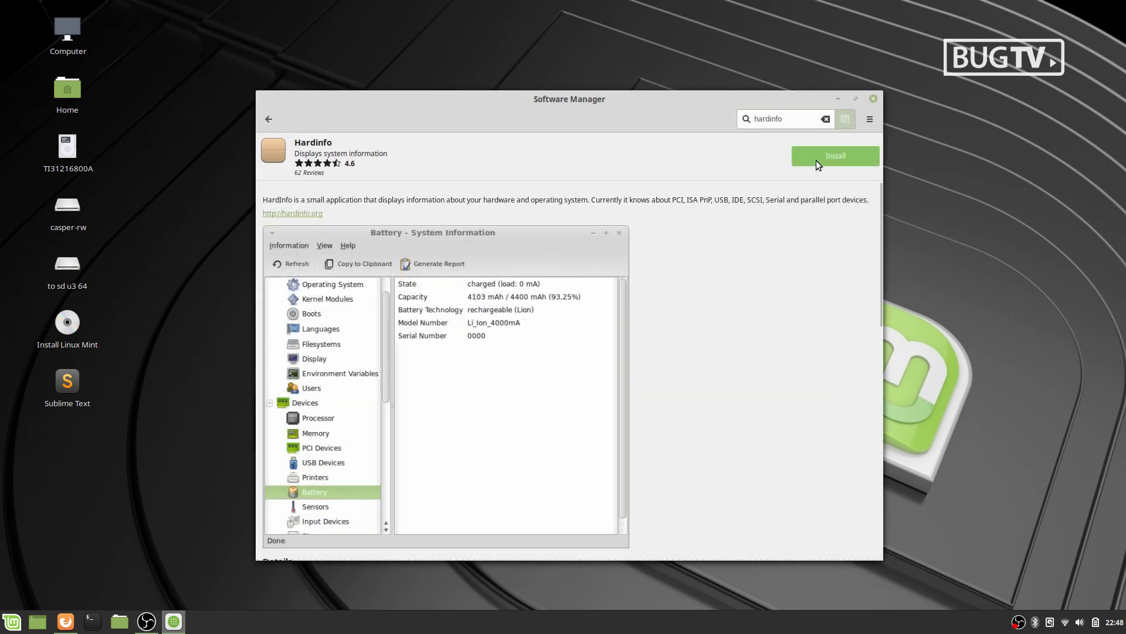
click(815, 160)
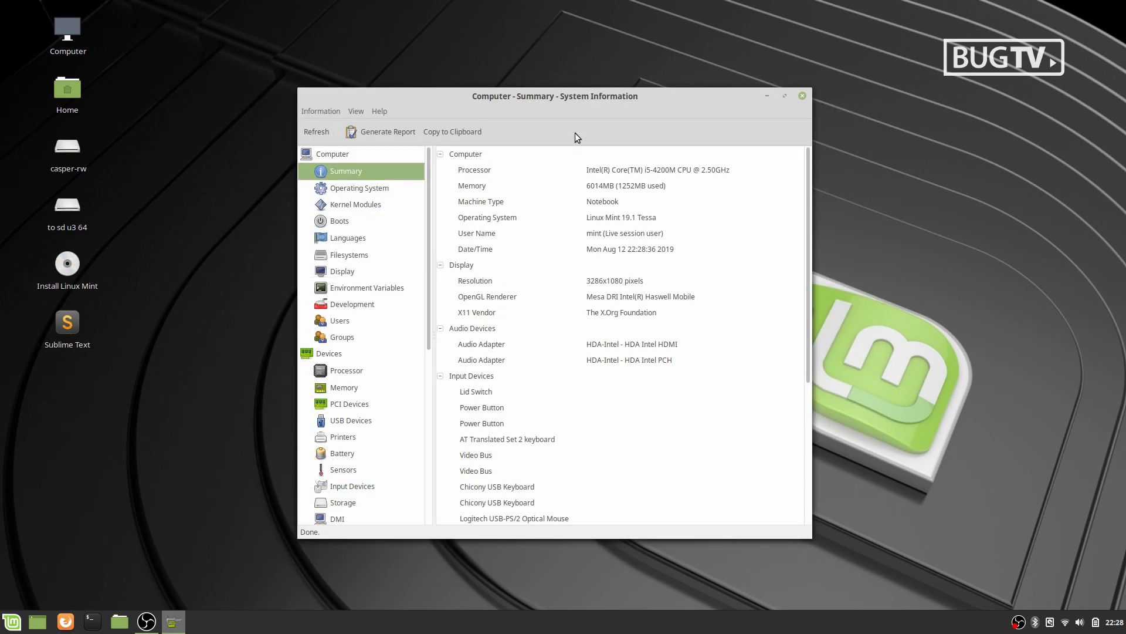
Step: Examine the computer and device pages in Hardinfo, from the operating system and boots to memory, PCI and USB devices
key(Down)
key(Down)
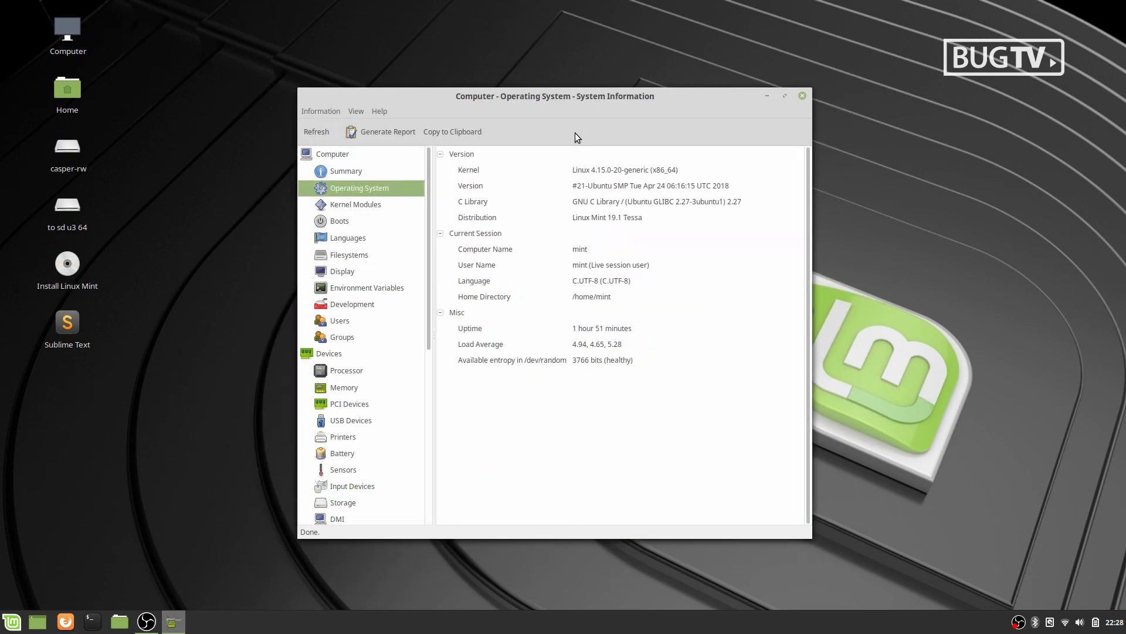
key(Down)
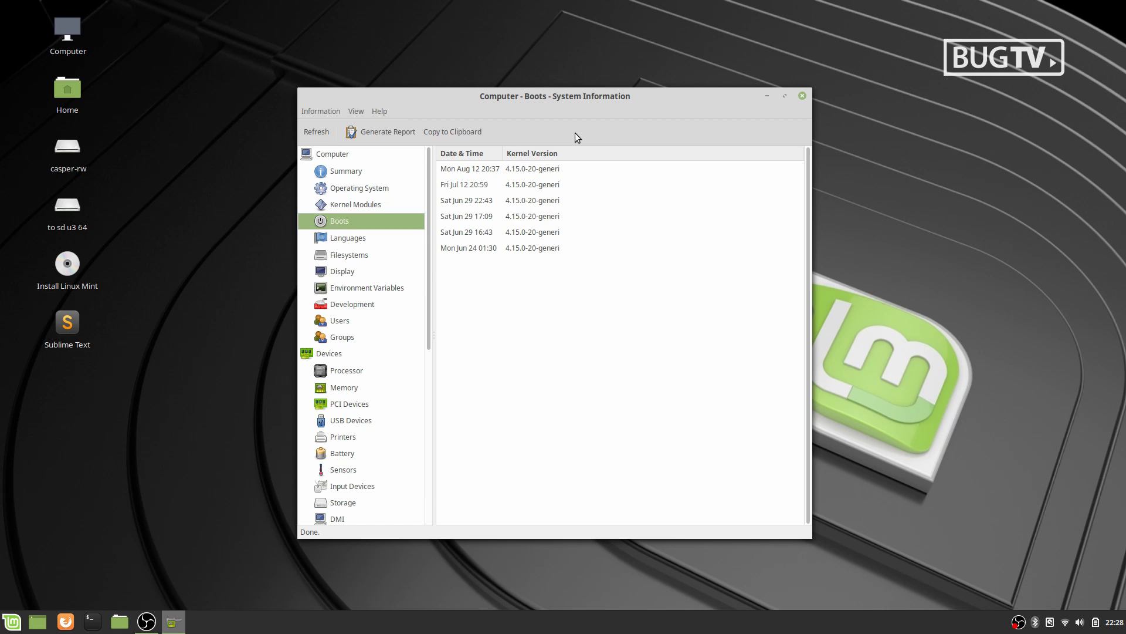
key(Down)
key(Down)
key(Down)
key(Down)
key(Down)
key(Down)
key(Down)
key(Down)
key(Down)
key(Down)
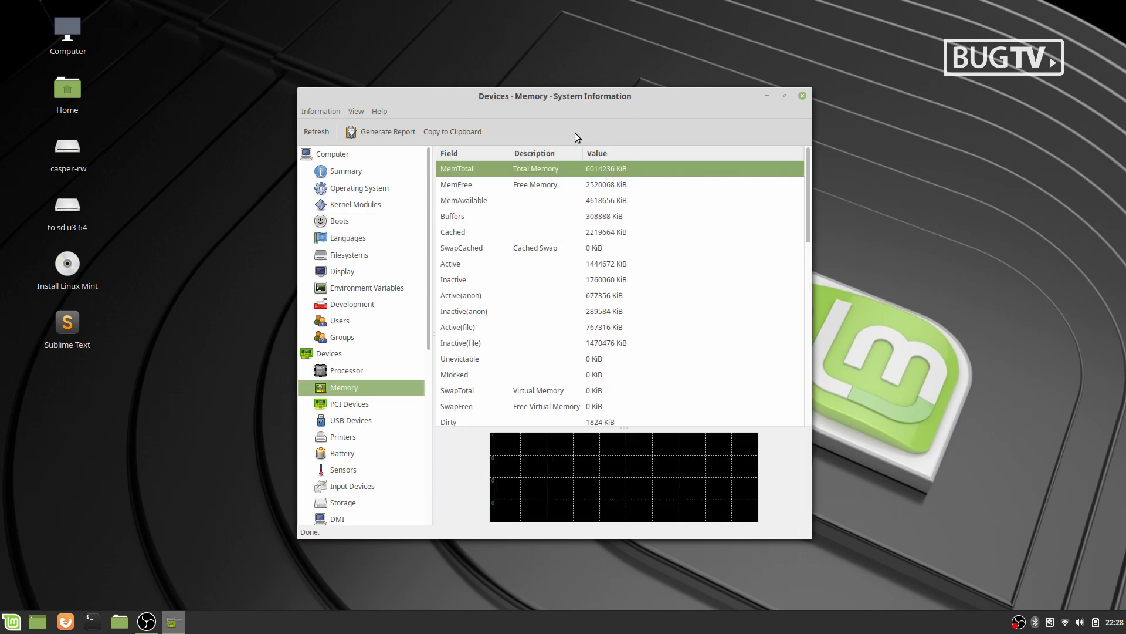
key(Down)
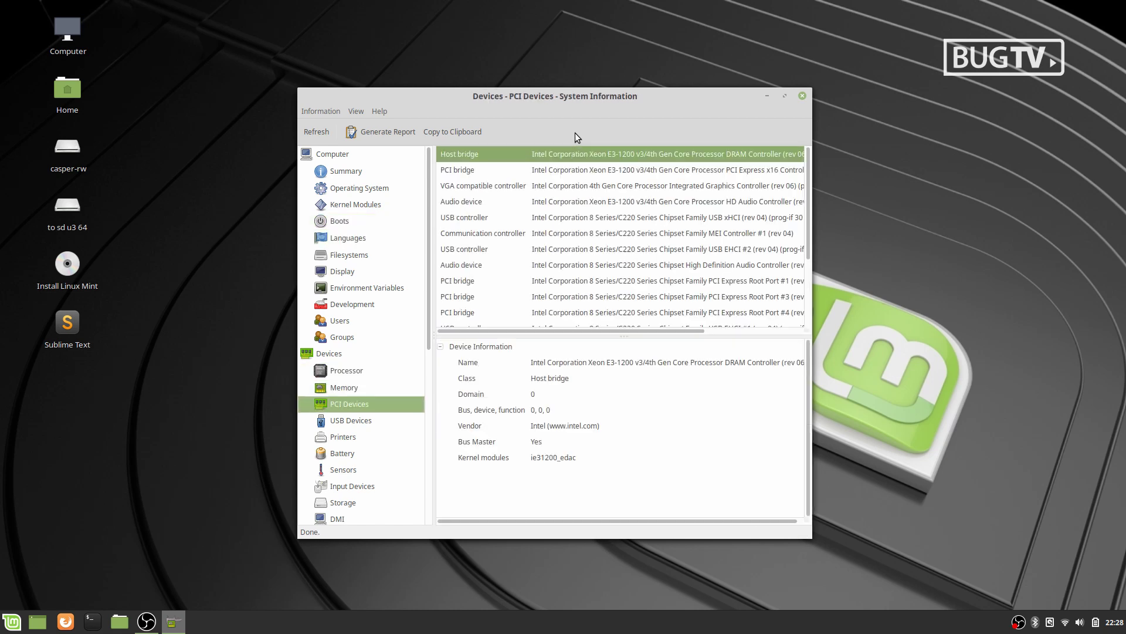
key(Down)
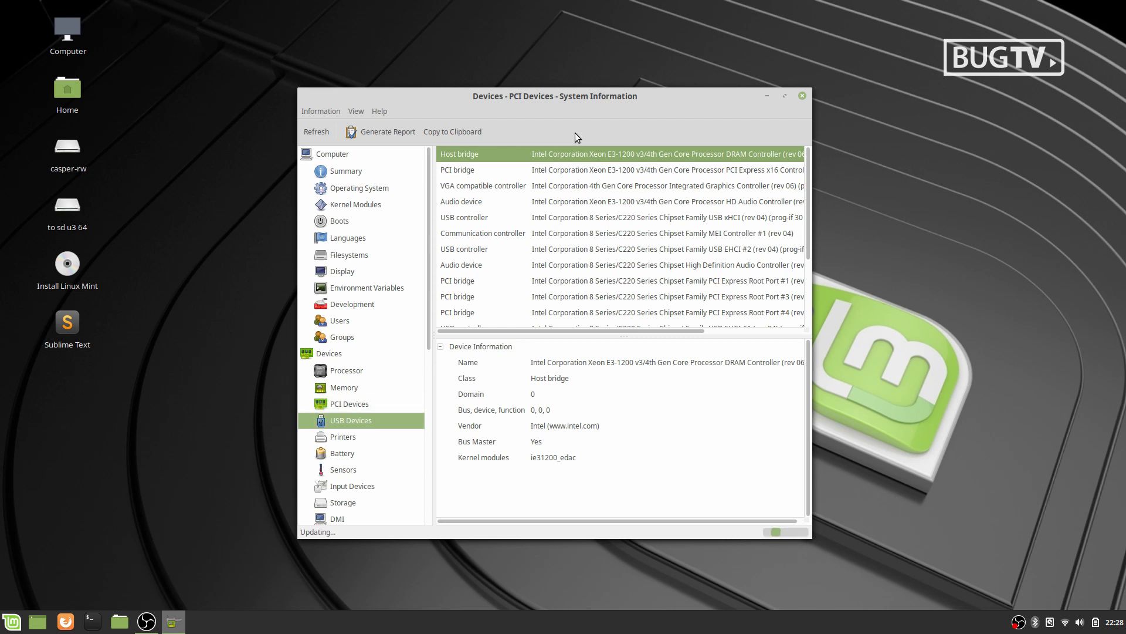
key(End)
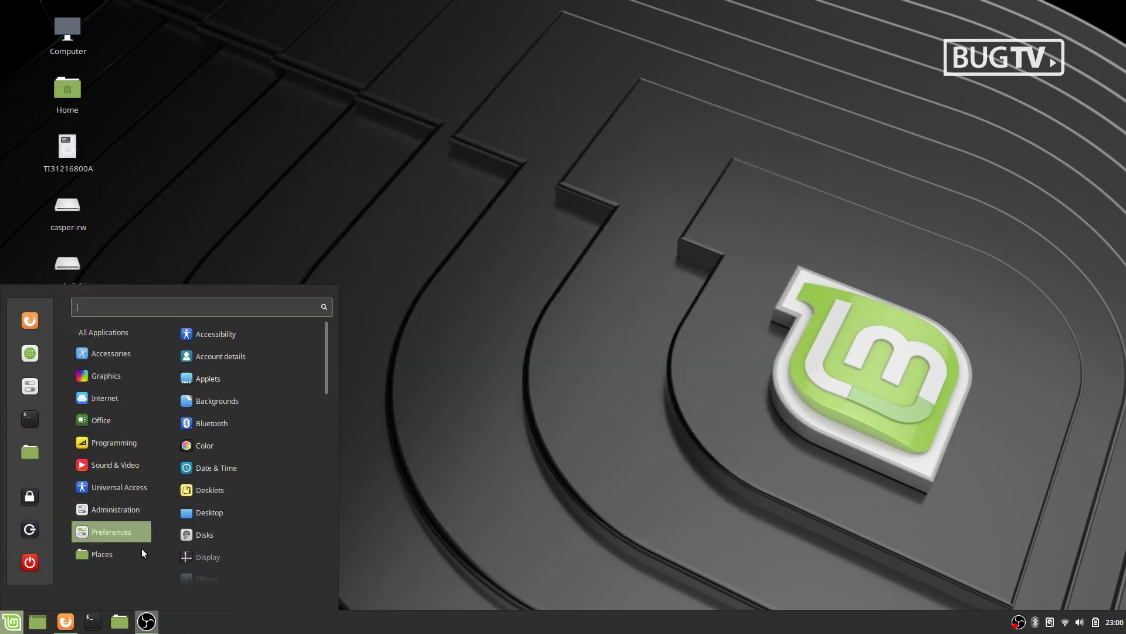
Step: Show the context options of the file manager and OBS launchers on the panel
right_click(121, 623)
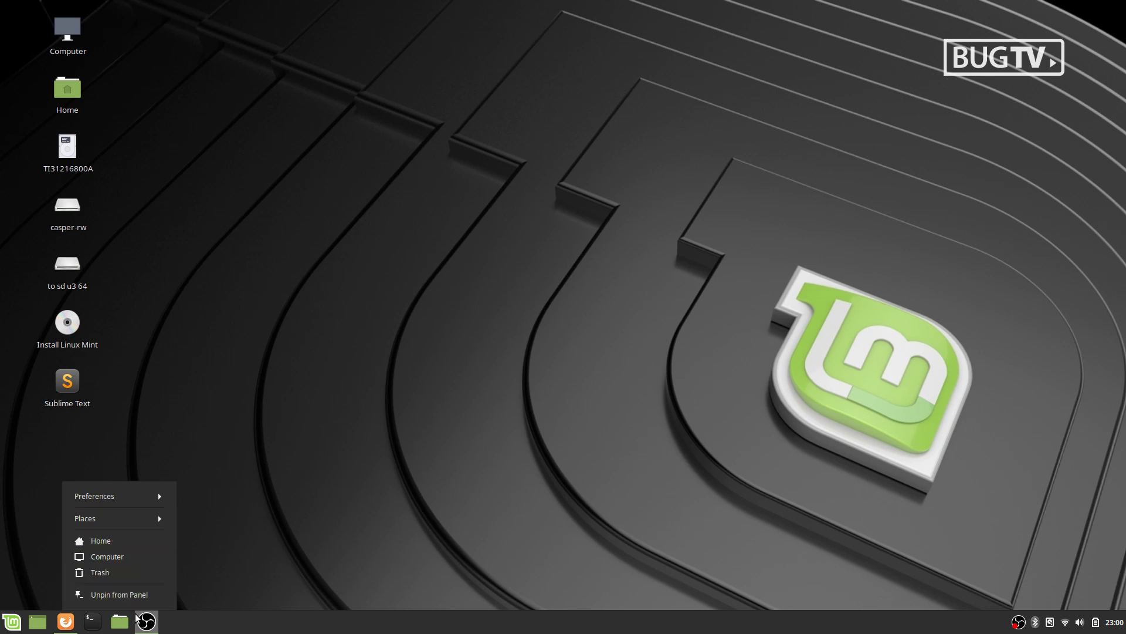
right_click(146, 622)
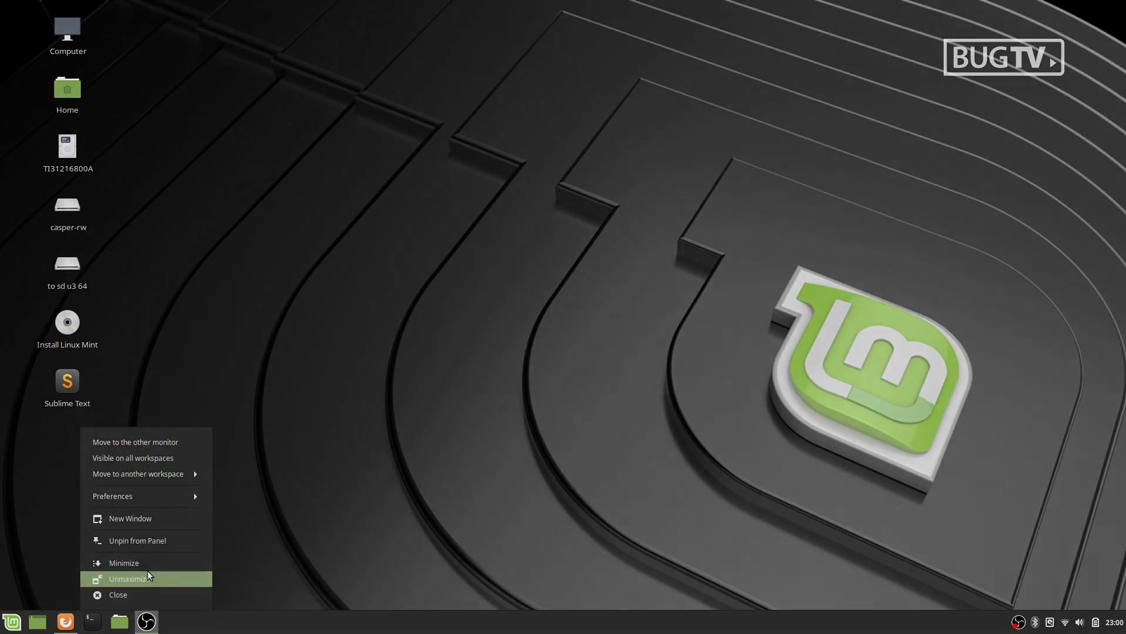